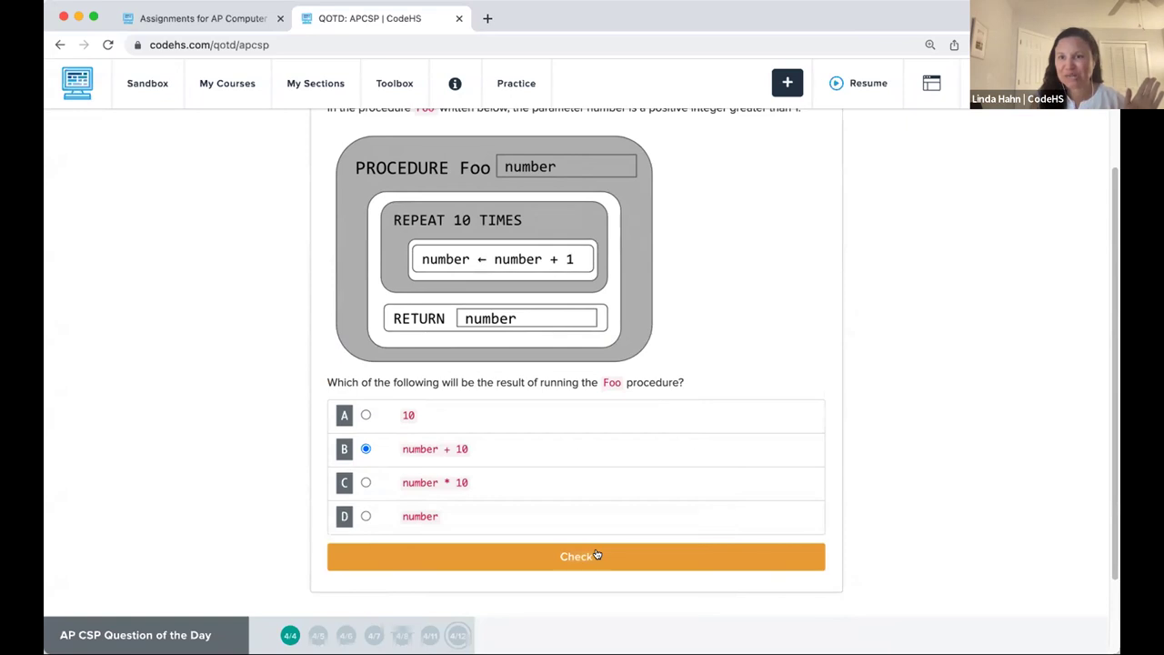
Step: Submit "number + 10" as the answer to the AP CSP Question of the Day about the Foo procedure
scroll(601, 556, "down", 2)
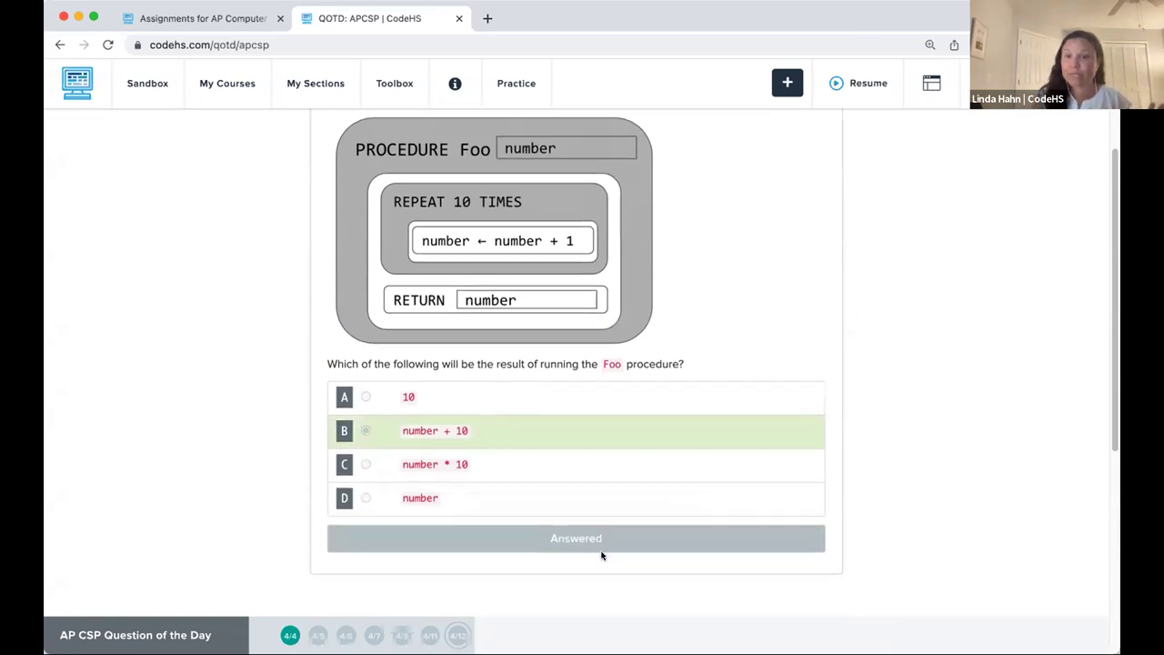
scroll(602, 556, "up", 5)
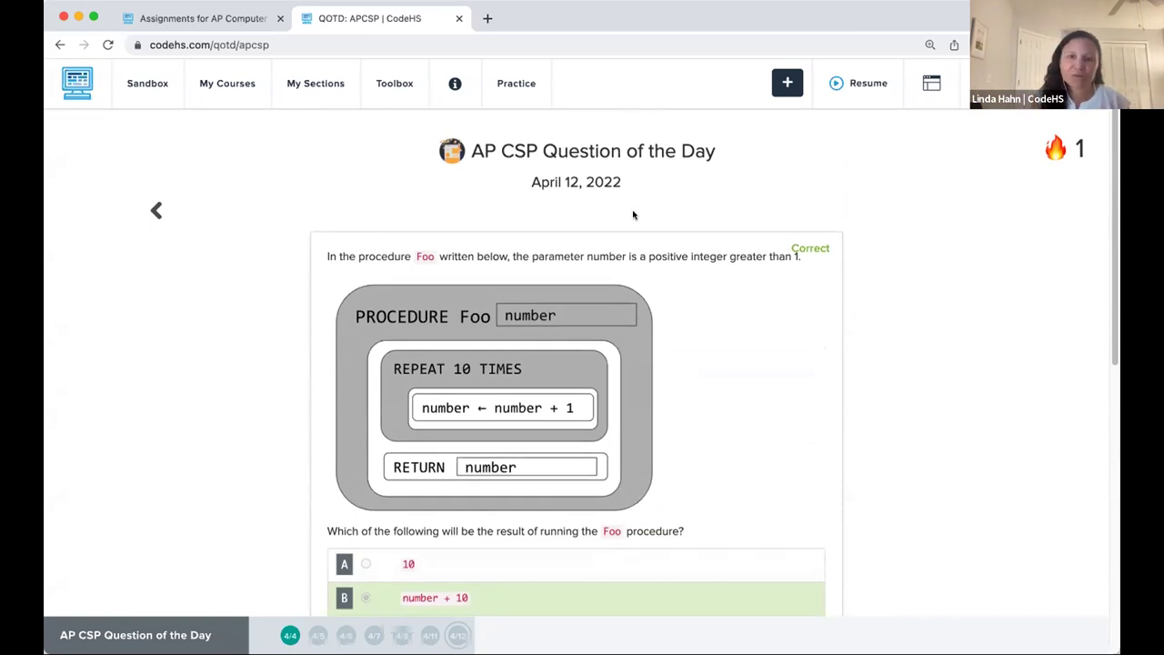
Step: Return to the AP Computer Science Principles in JavaScript 2021 course assignments and look over the first units
left_click(229, 19)
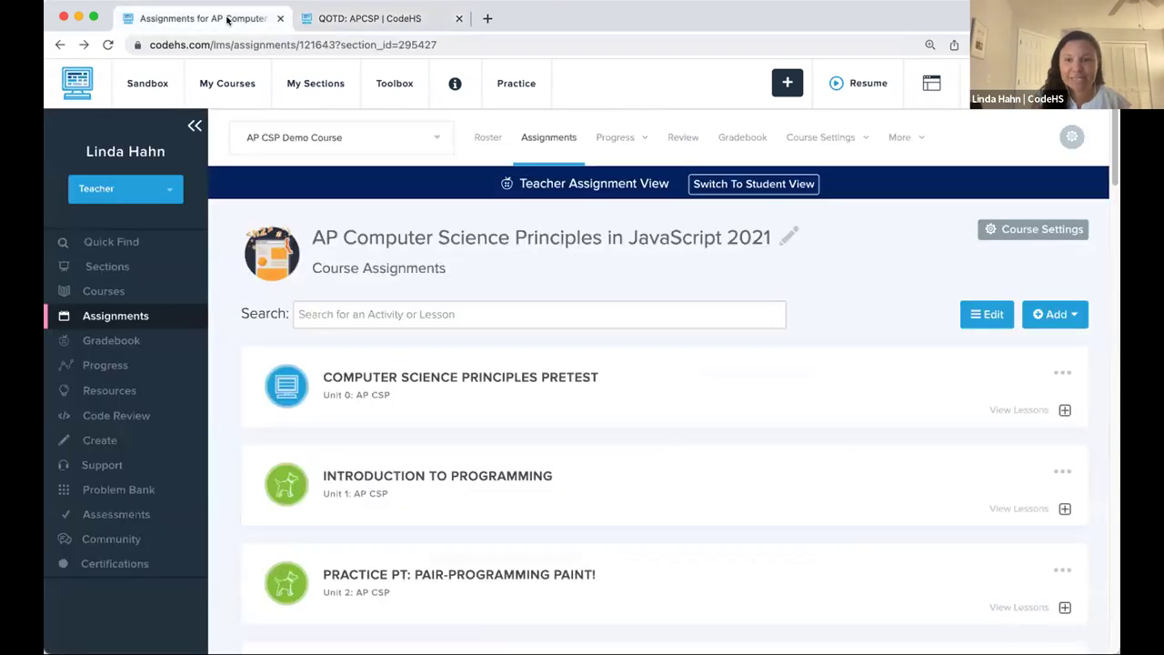
scroll(645, 498, "down", 3)
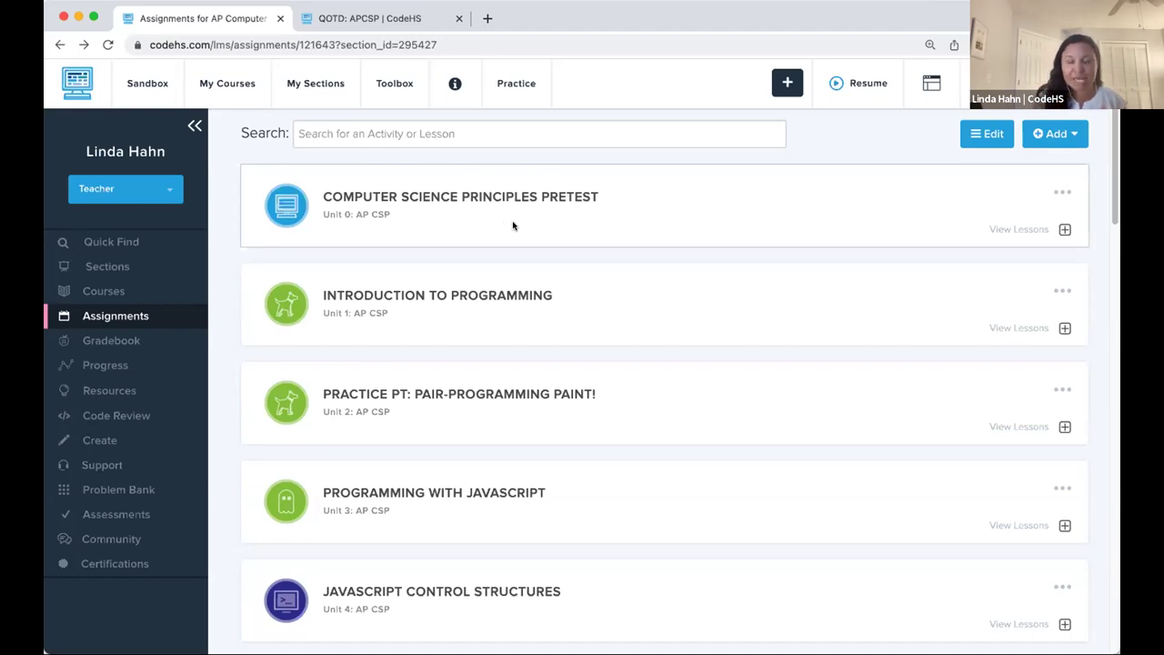
scroll(968, 212, "up", 3)
scroll(968, 212, "up", 1)
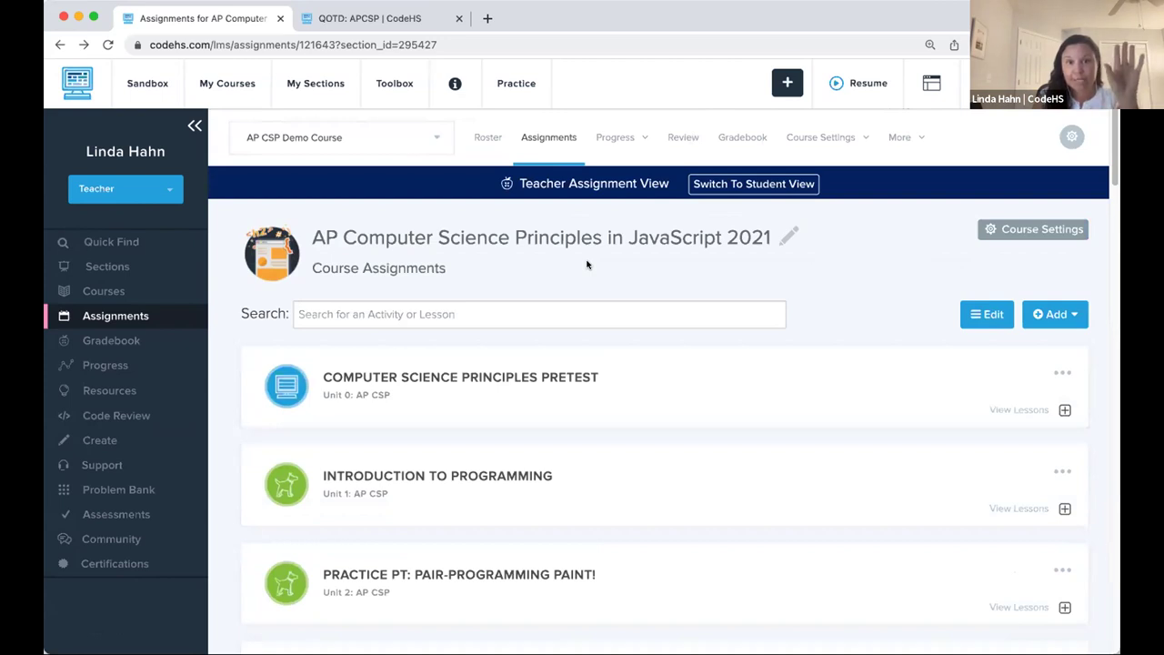
Step: Start adding existing CodeHS content to the course, searching for "revie" and choosing Review: AP Computer Science Principles as the source
left_click(1039, 316)
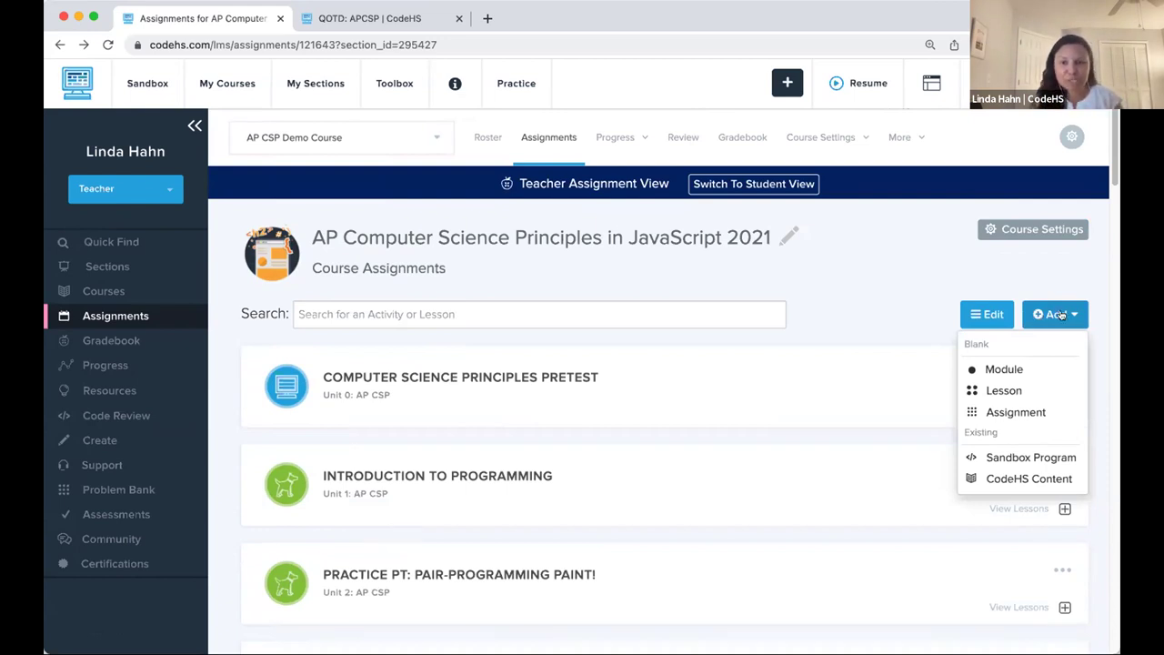
left_click(1034, 478)
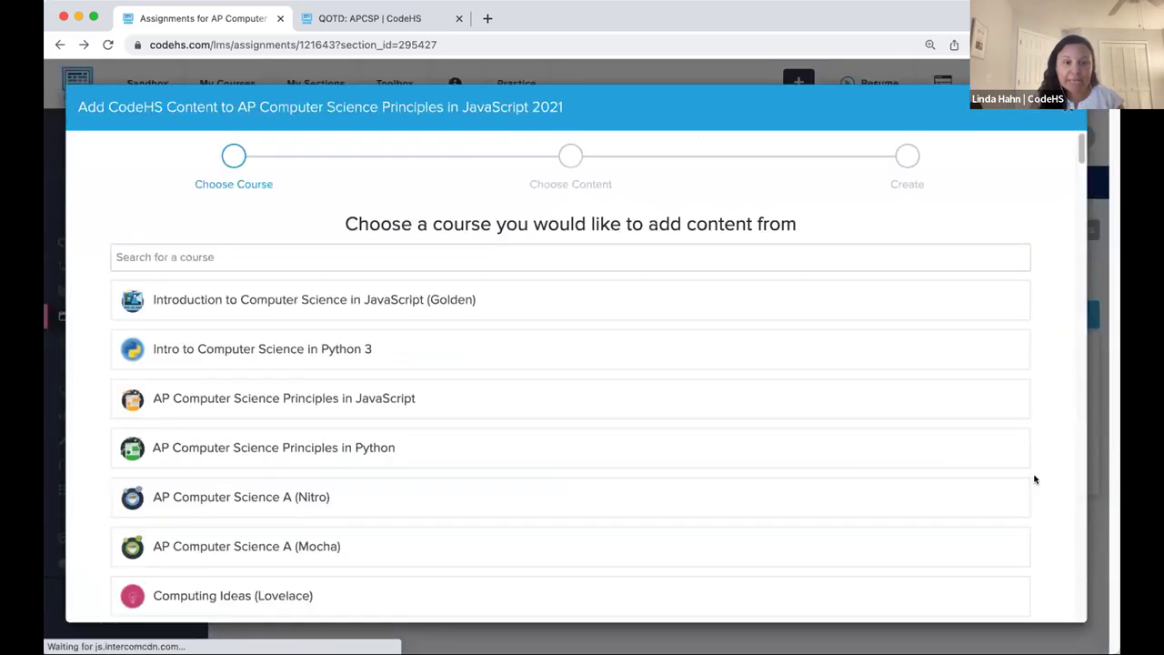
left_click(396, 249)
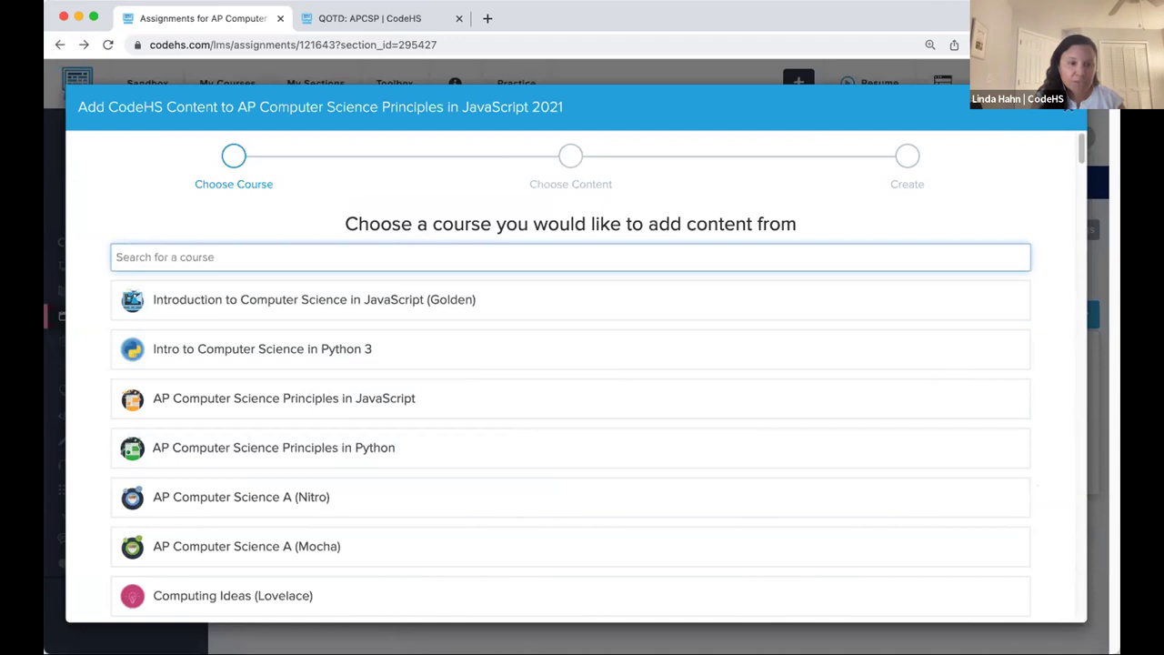
type("revie")
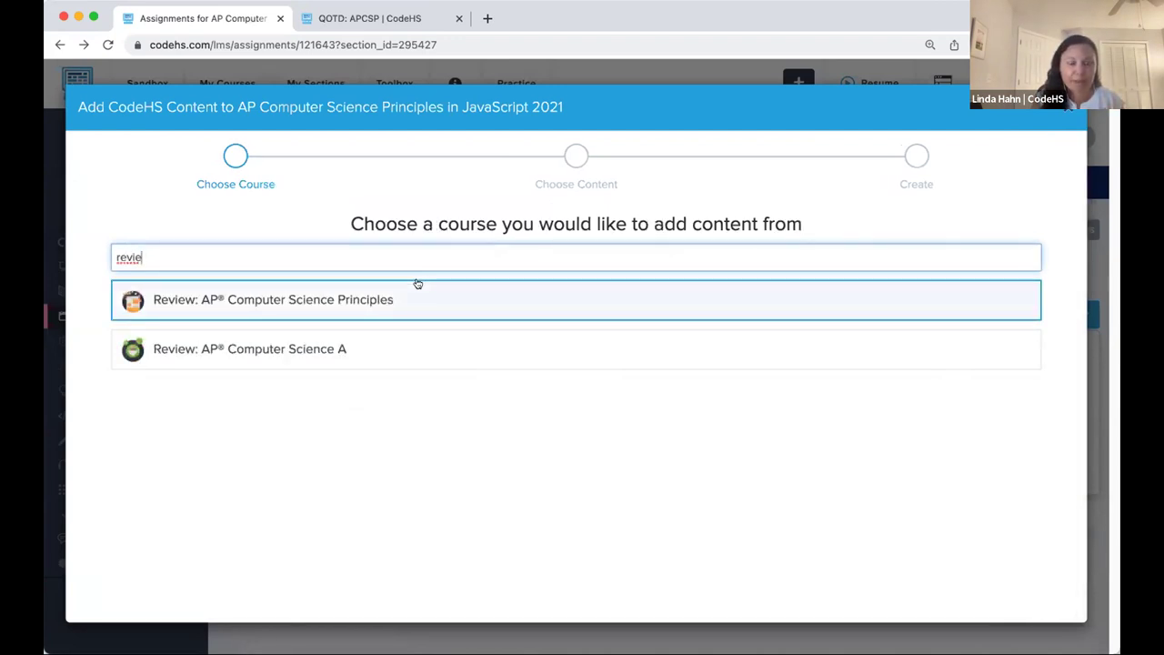
left_click(417, 285)
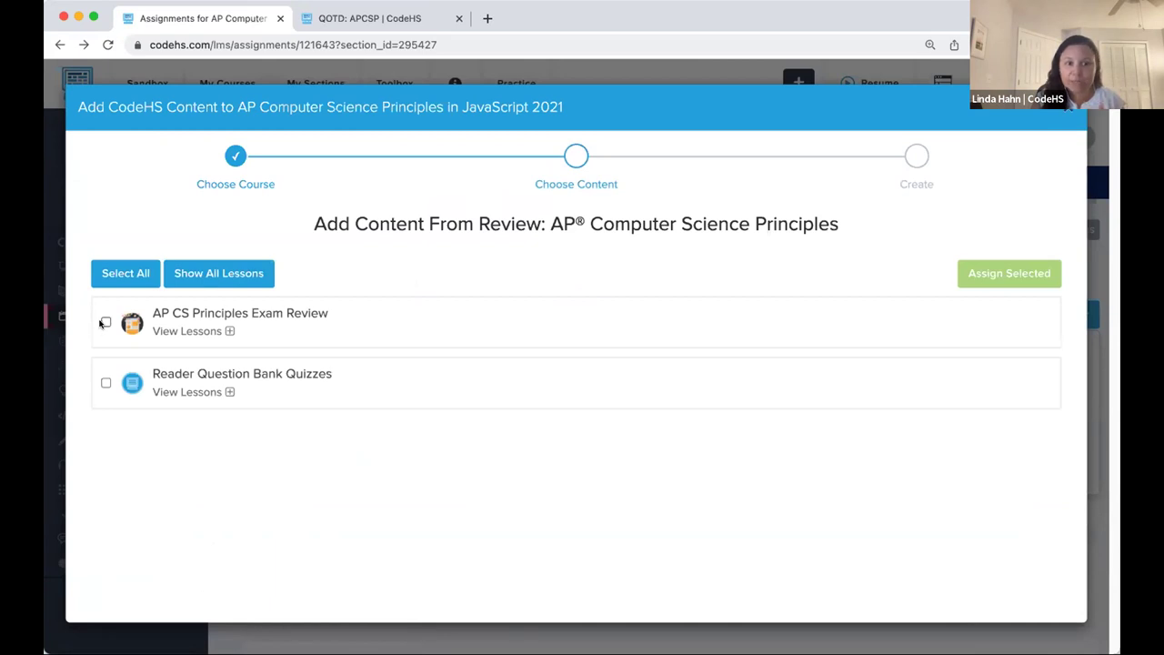
Step: Show the lessons of both review modules, select all of them, and assign them to the course
left_click(227, 332)
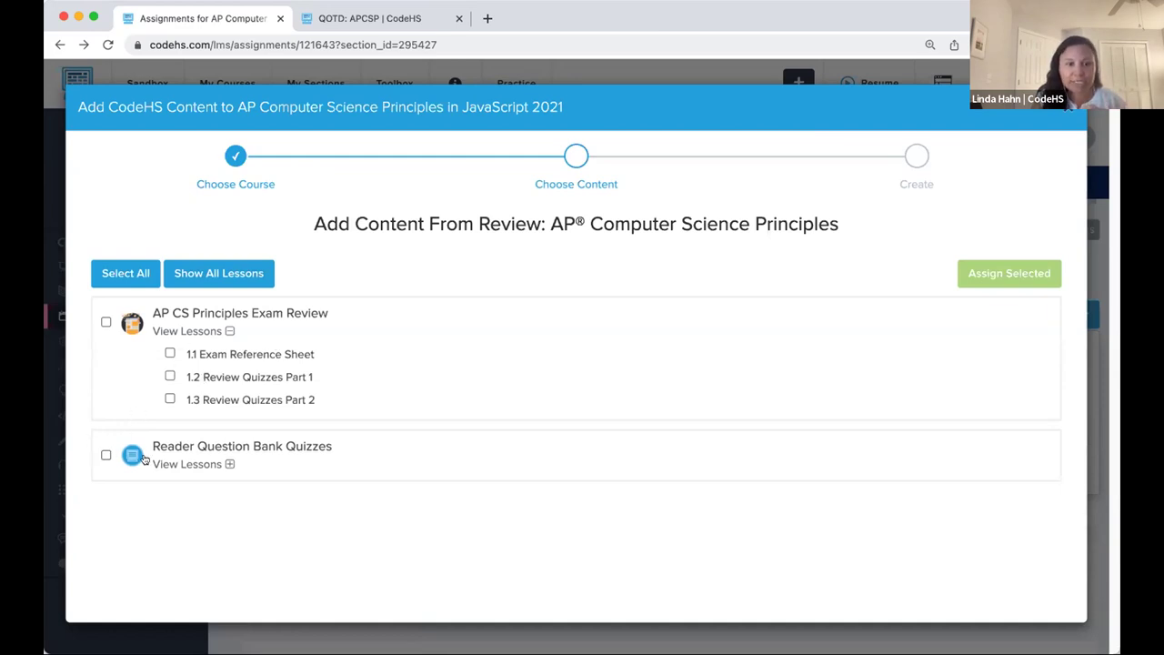
left_click(229, 463)
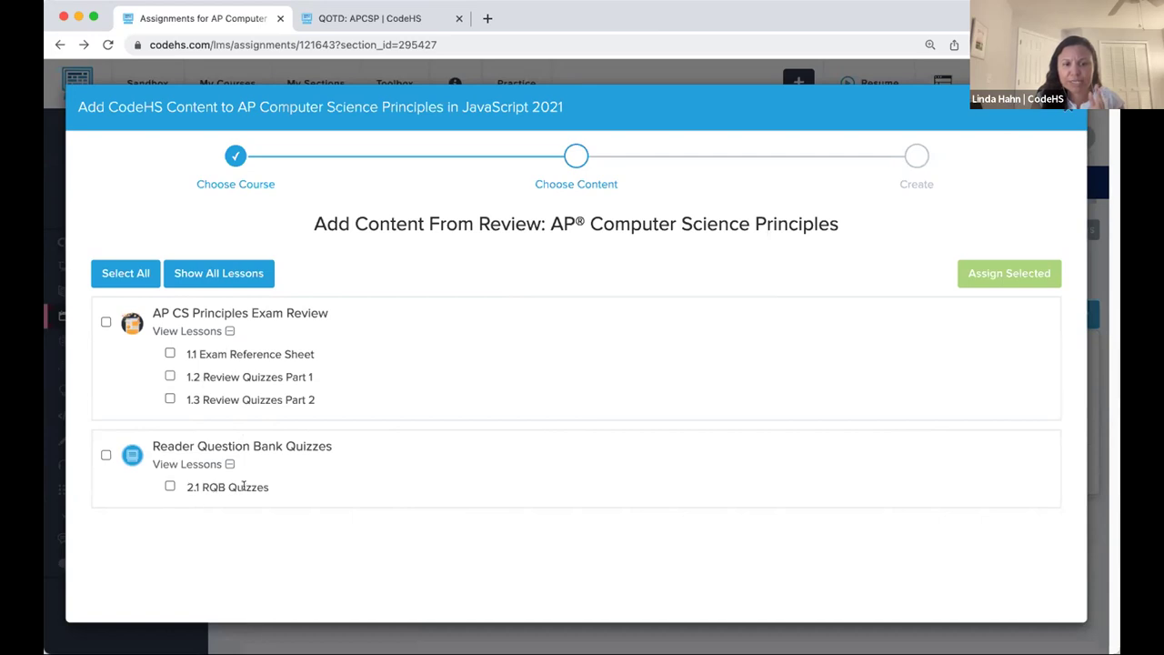
left_click(125, 280)
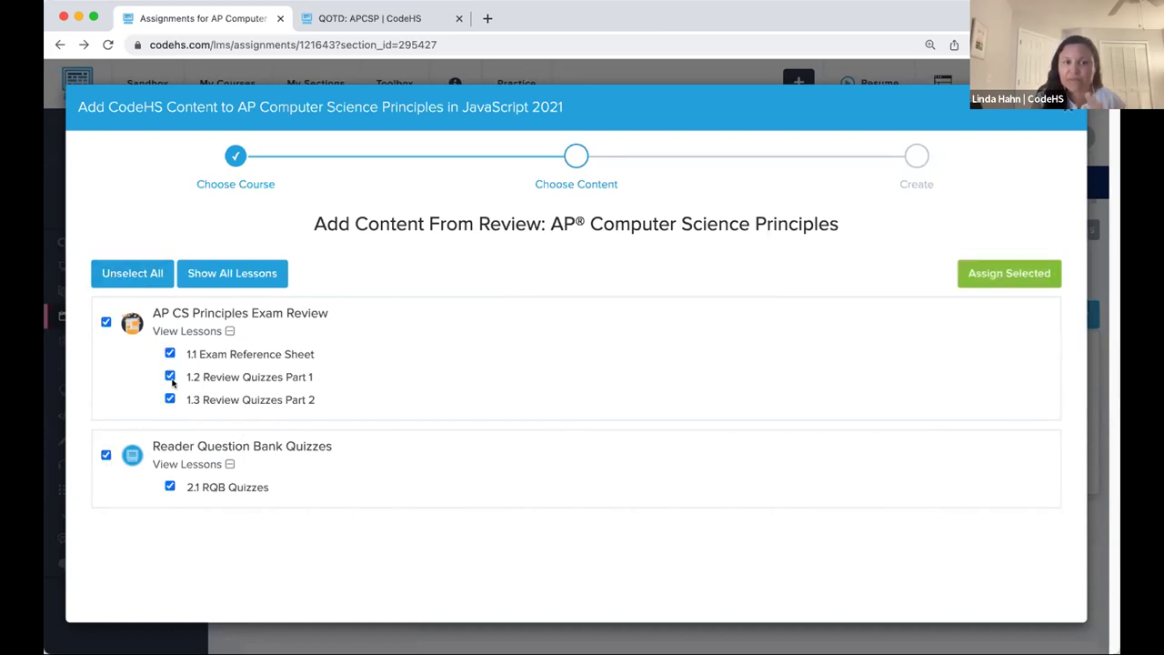
left_click(1006, 276)
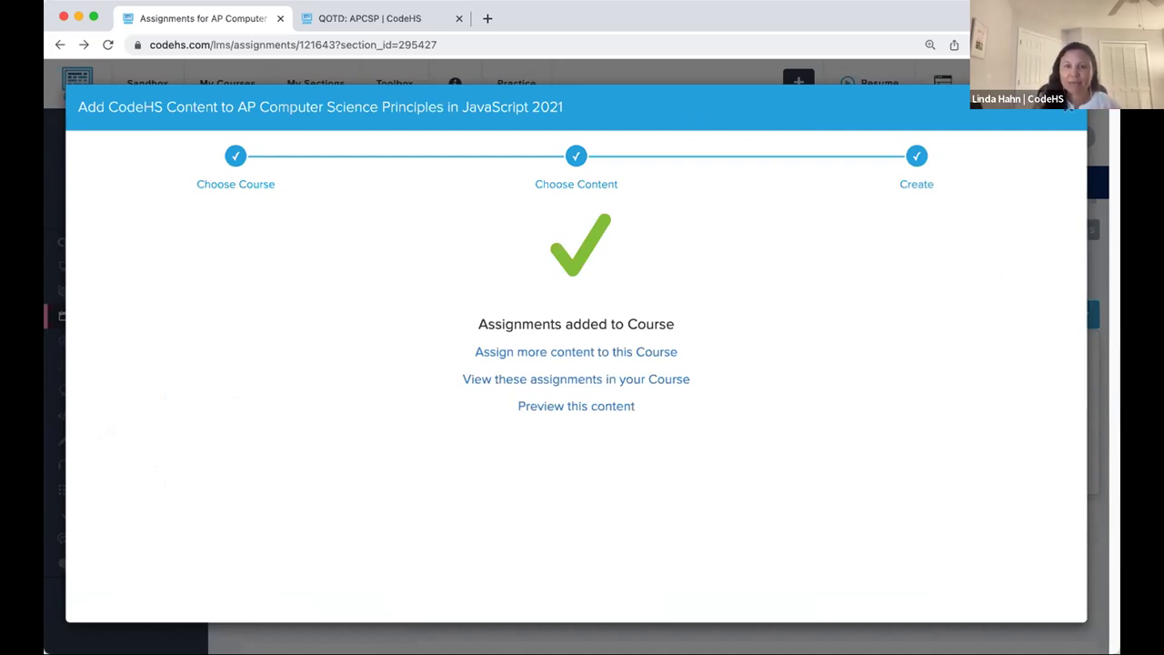
left_click(1072, 107)
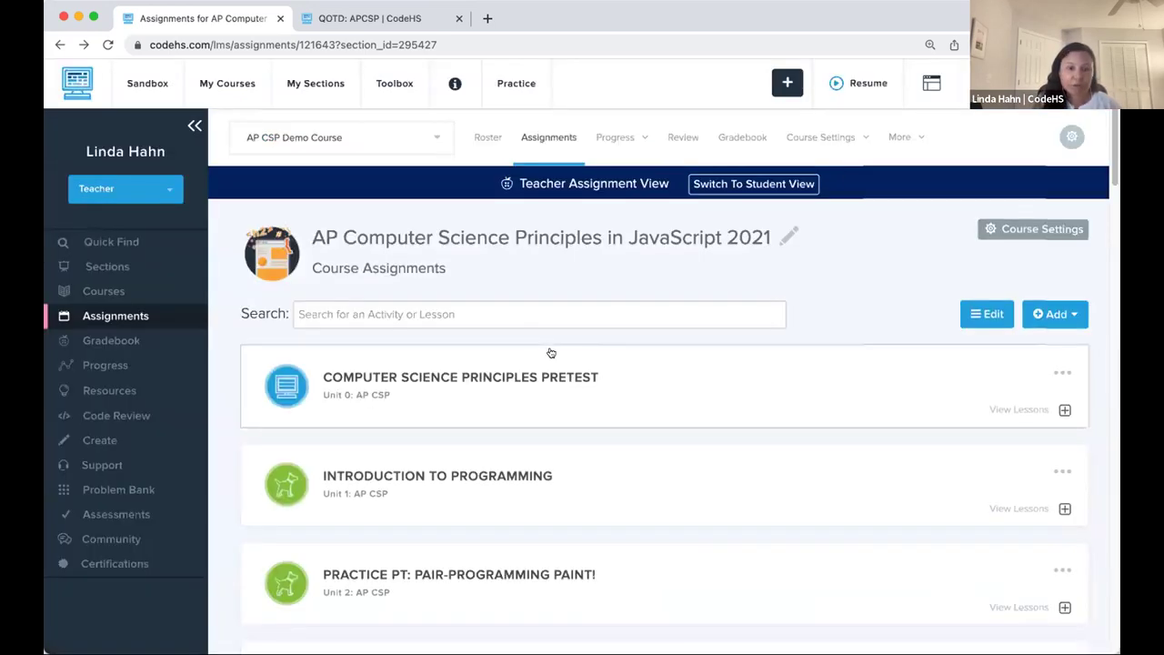
Step: Examine the lessons in the added AP CS Principles Exam Review and Reader Question Bank Quizzes modules, including the RQB Quizzes
scroll(550, 352, "down", 10)
scroll(556, 351, "down", 15)
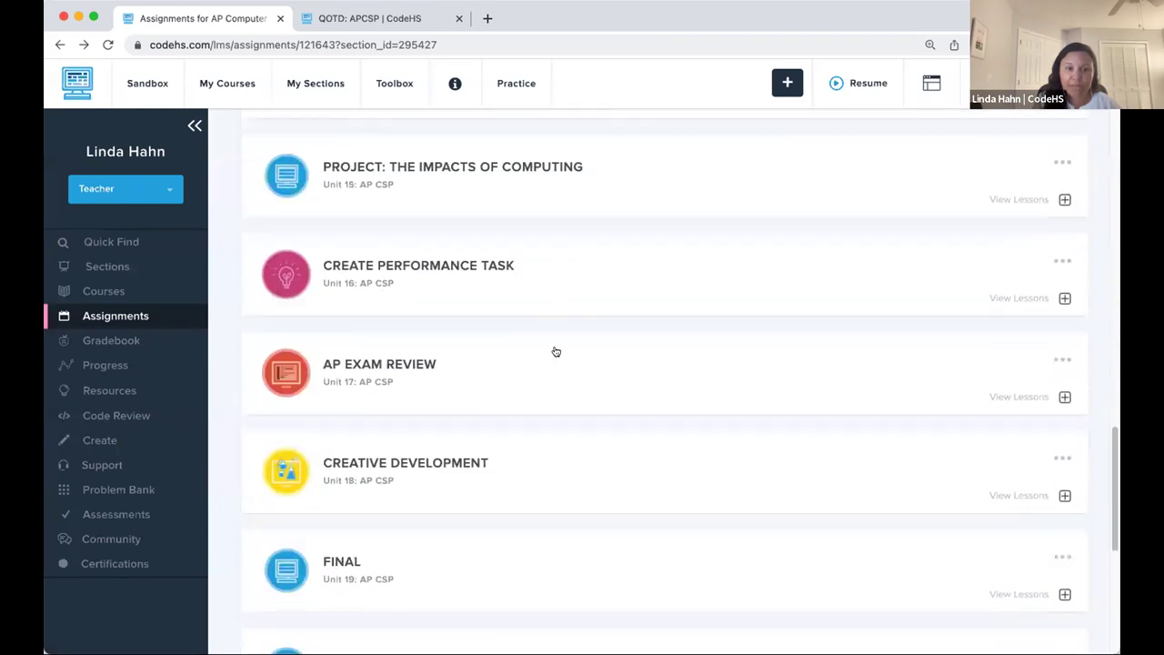
scroll(556, 351, "down", 3)
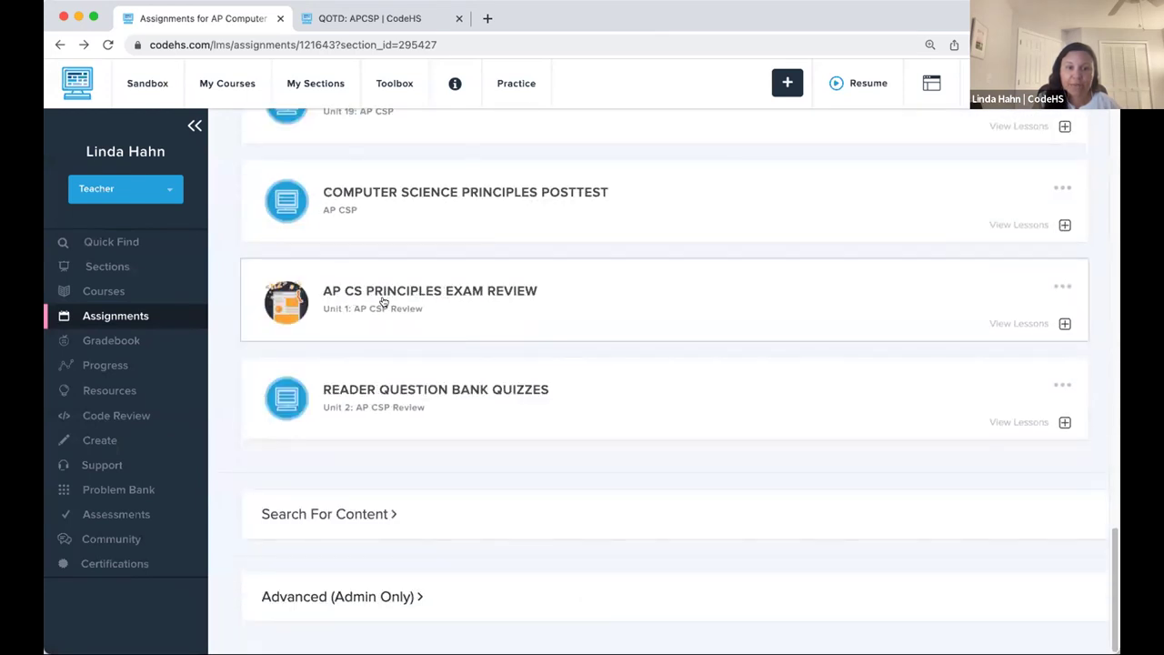
left_click(568, 308)
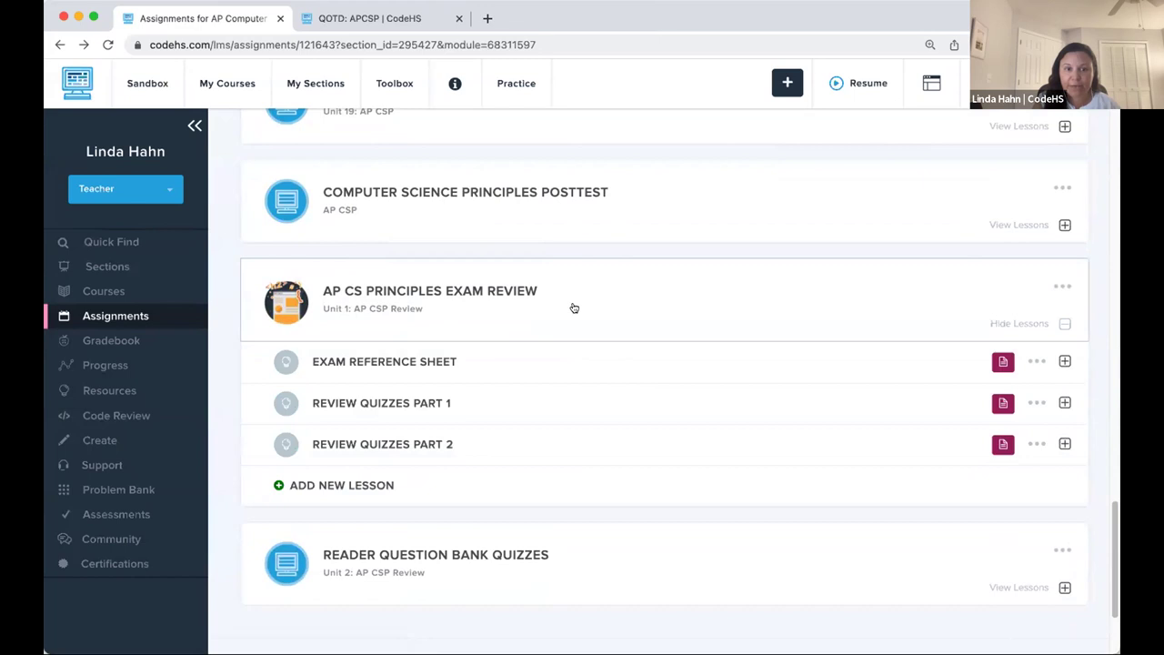
left_click(567, 597)
scroll(554, 462, "down", 3)
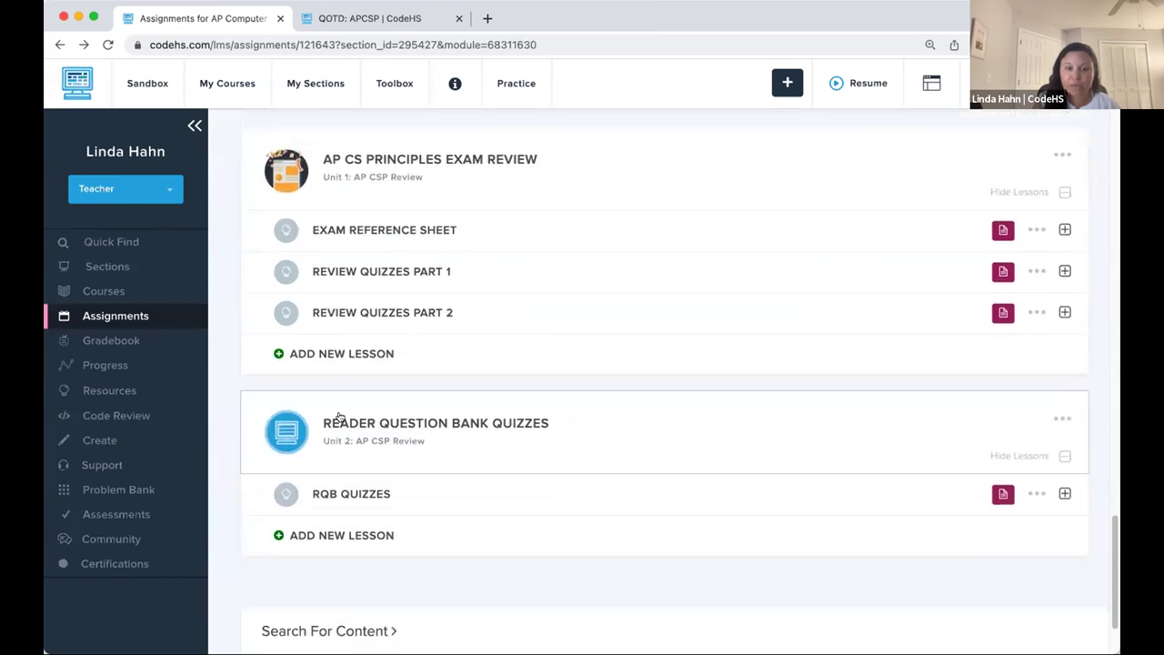
left_click(471, 499)
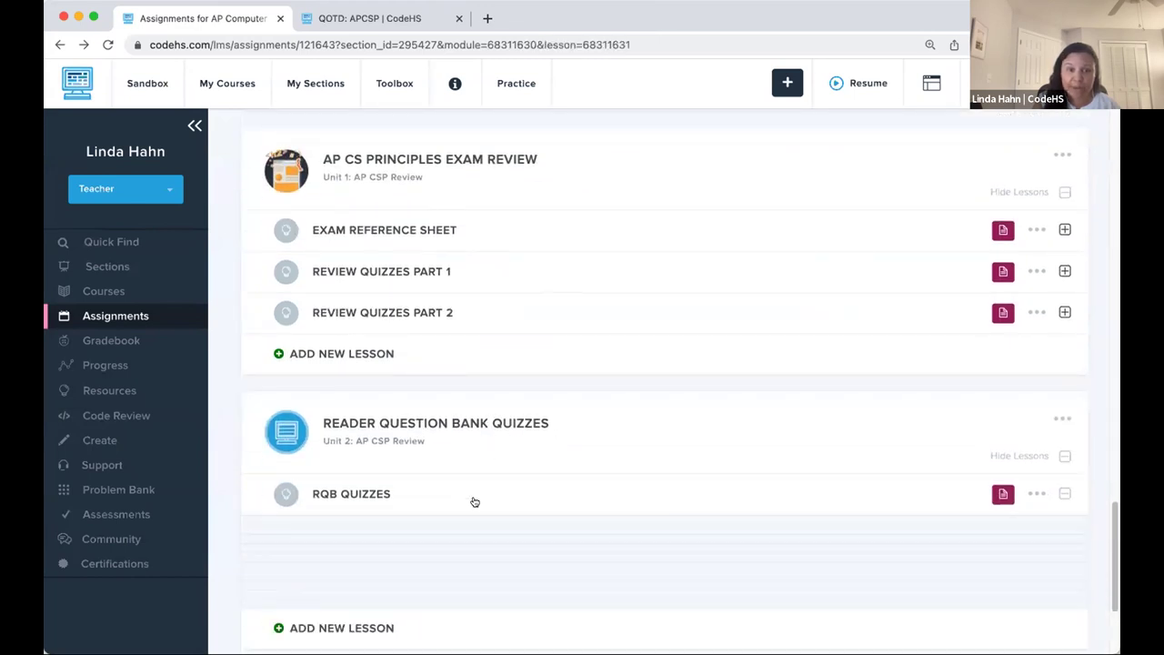
scroll(474, 501, "down", 1)
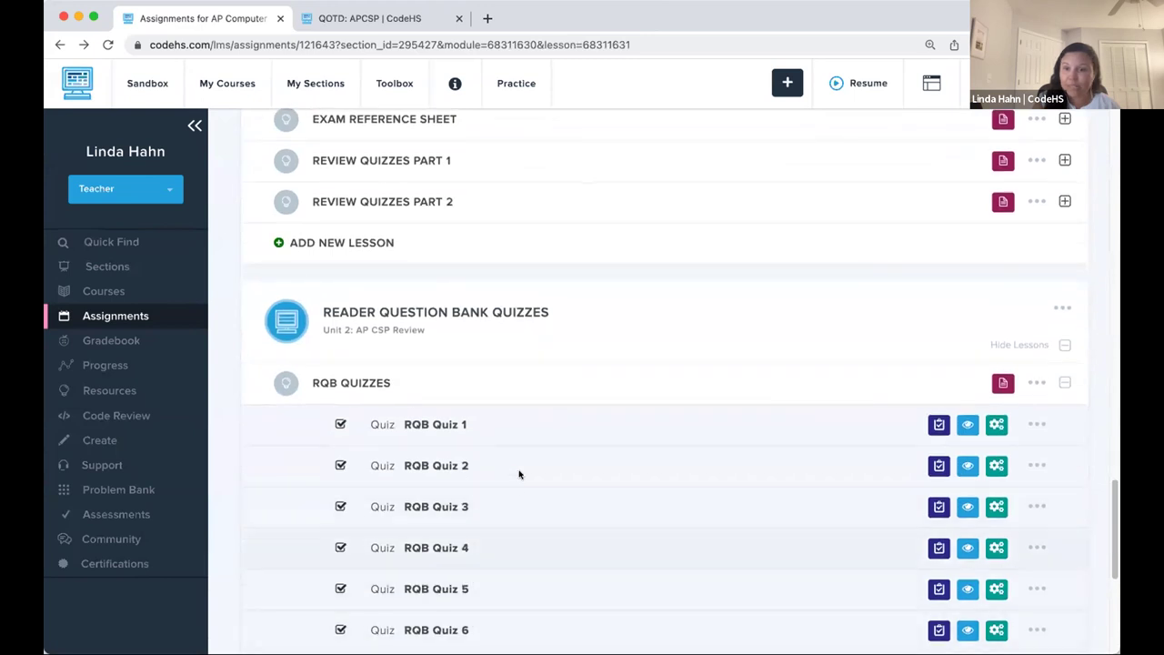
left_click(559, 333)
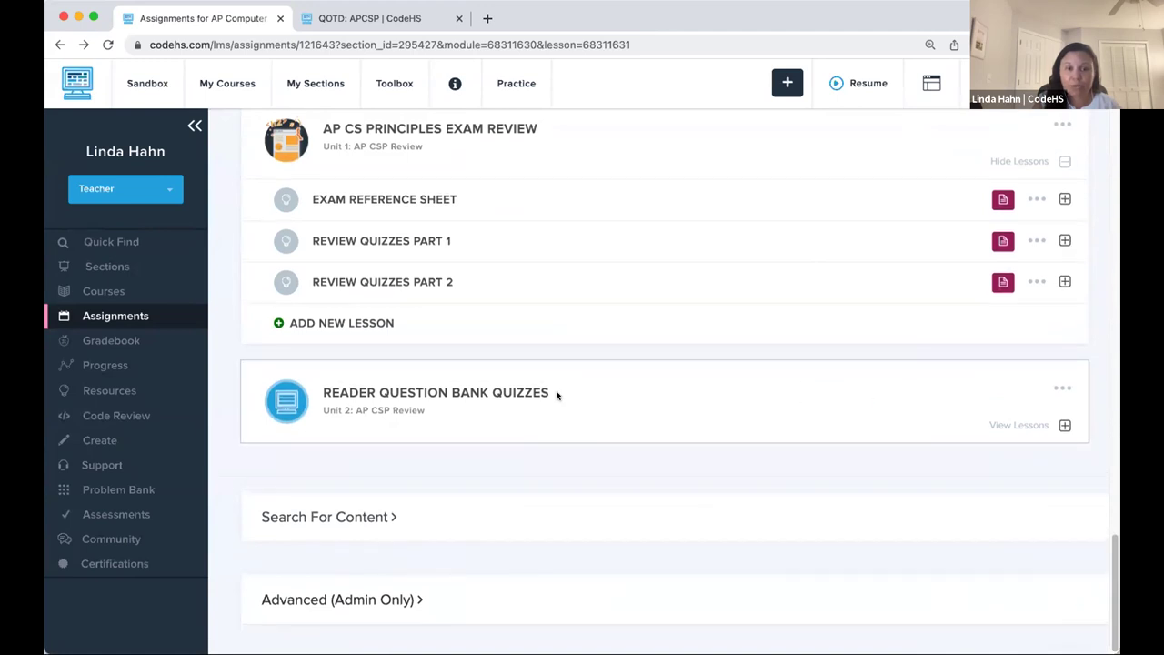
Step: Reorder the course modules so Reader Question Bank Quizzes sits between Creative Development and Final, and finish editing
scroll(708, 336, "up", 10)
scroll(708, 335, "up", 20)
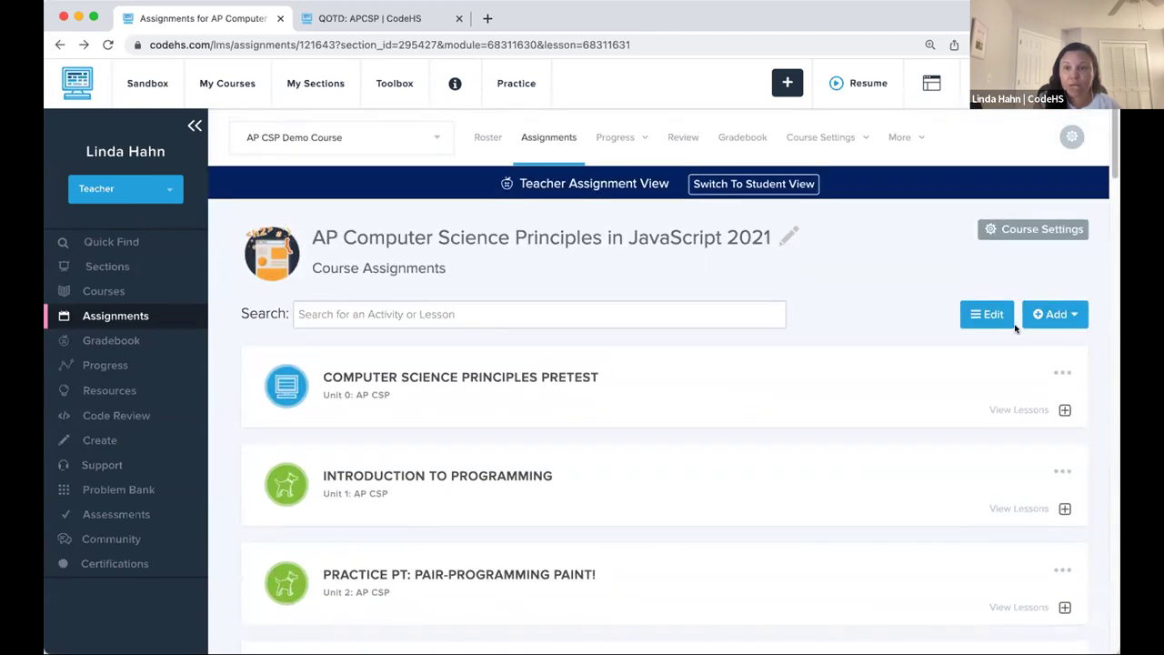
left_click(992, 317)
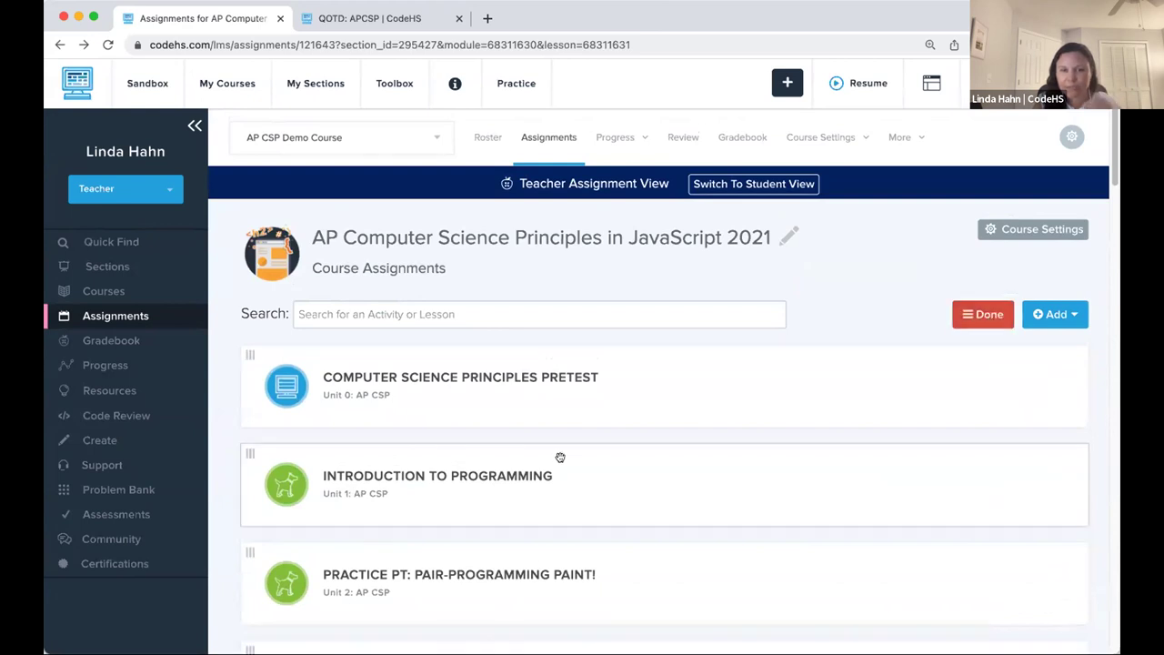
scroll(560, 460, "down", 20)
scroll(559, 462, "down", 5)
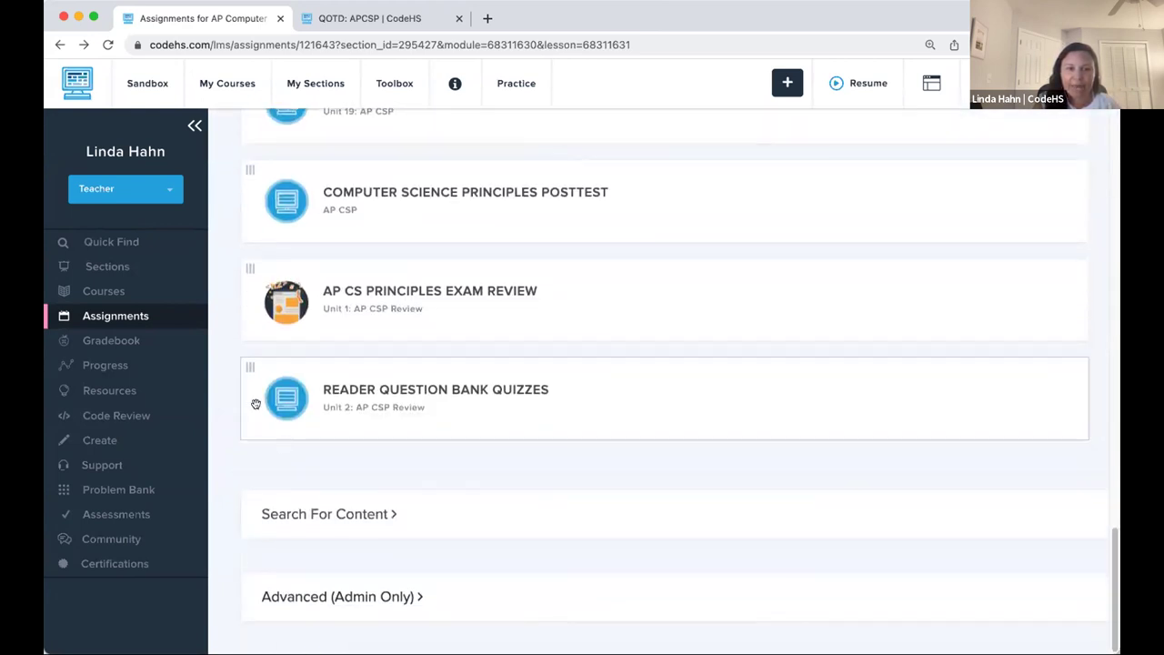
left_click_drag(286, 384, 318, 190)
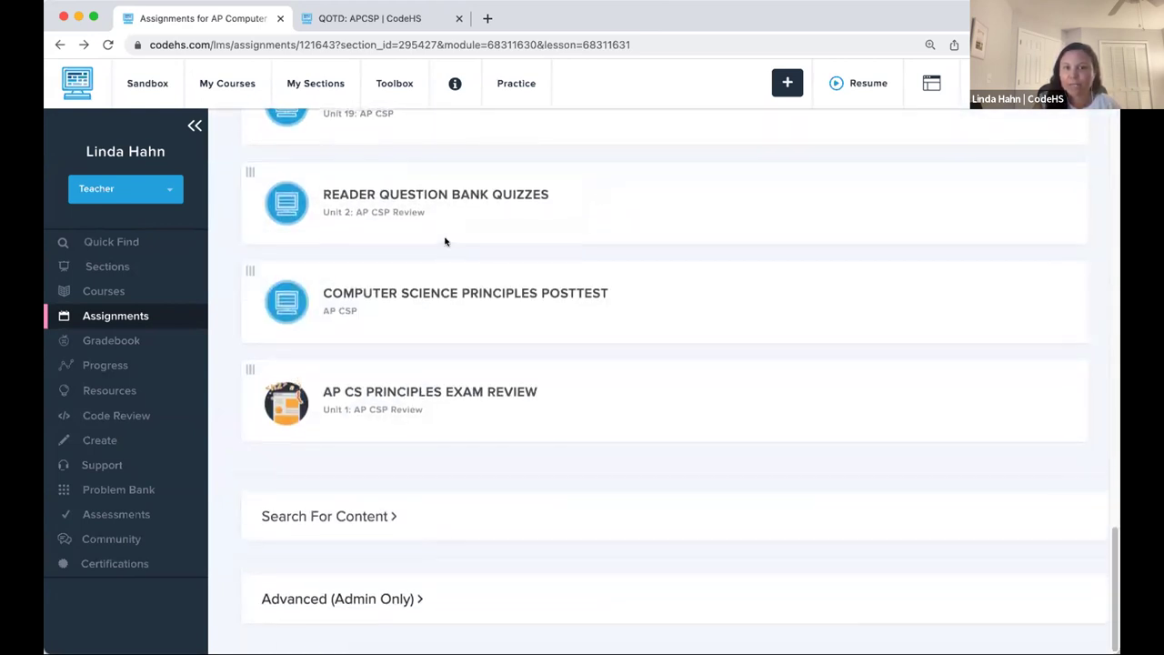
scroll(442, 242, "up", 3)
left_click_drag(476, 342, 376, 234)
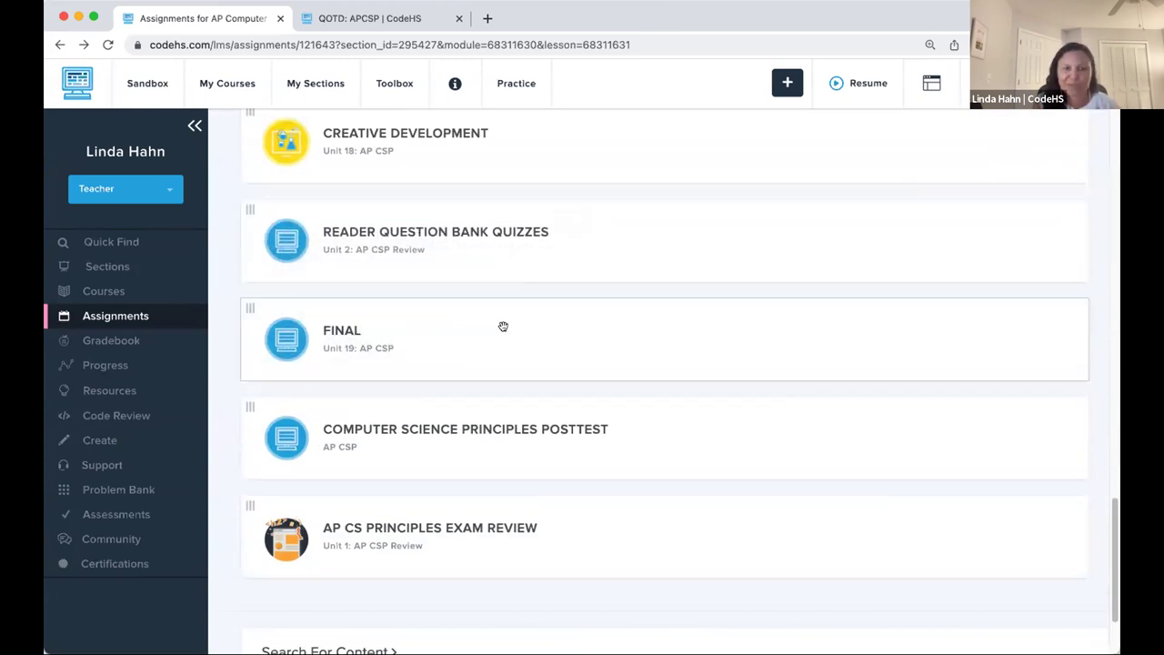
scroll(537, 372, "up", 2)
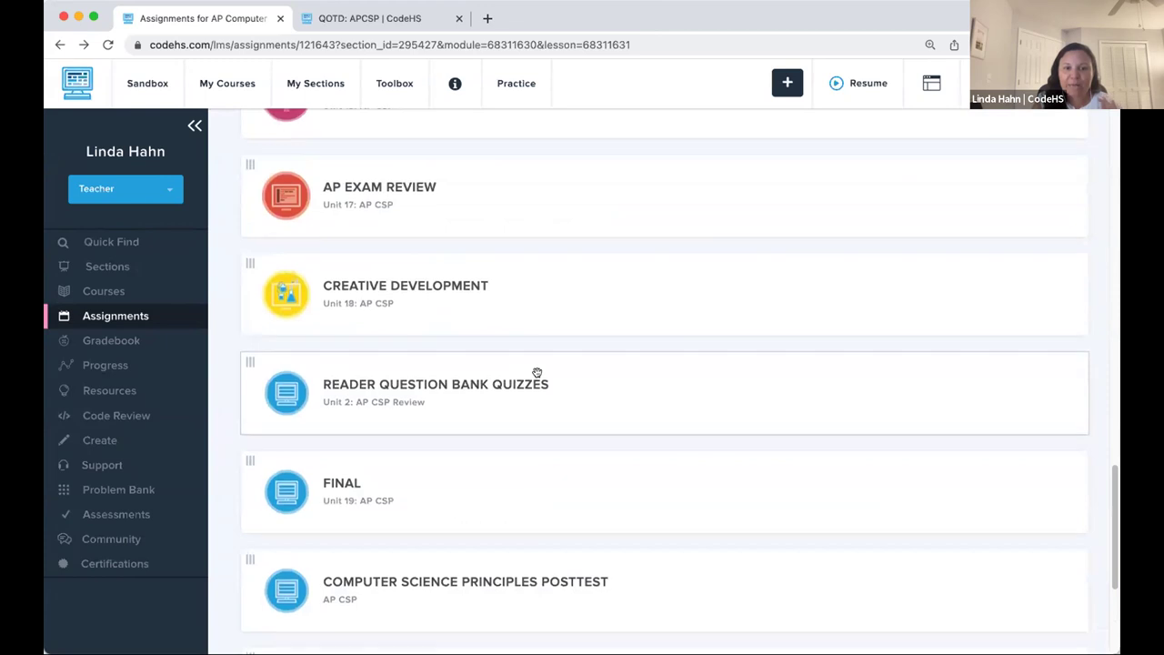
scroll(538, 372, "up", 10)
scroll(537, 372, "up", 15)
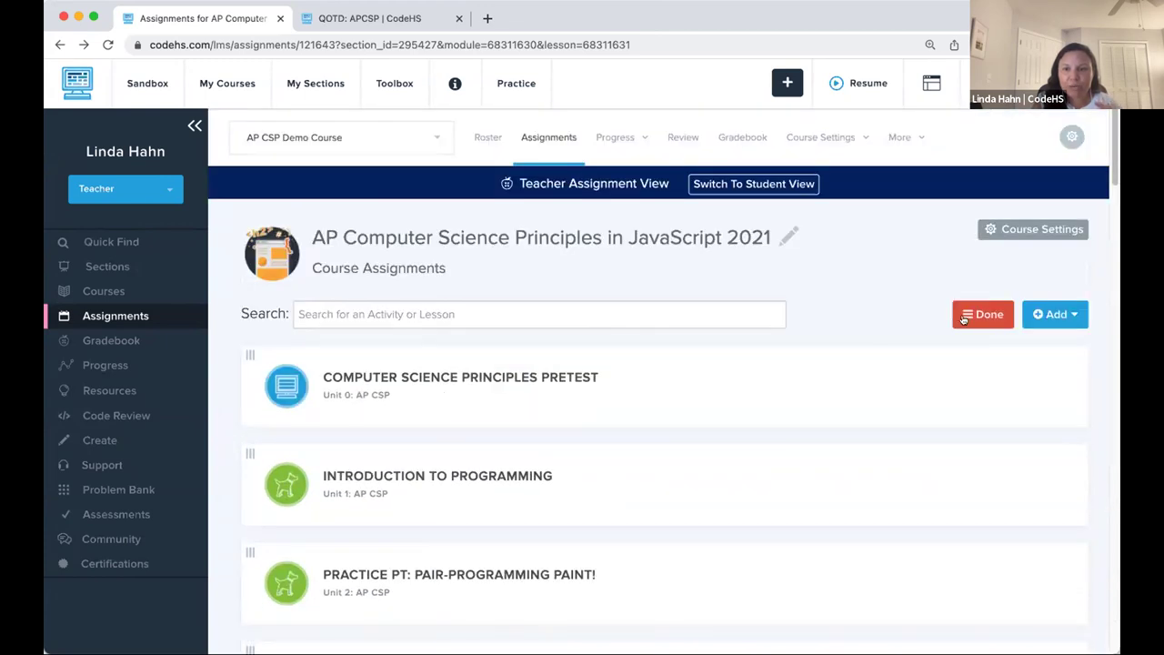
Step: Expand the Search For Content section below the modules and look through the Supplemental Materials available to assign or preview
scroll(507, 321, "down", 20)
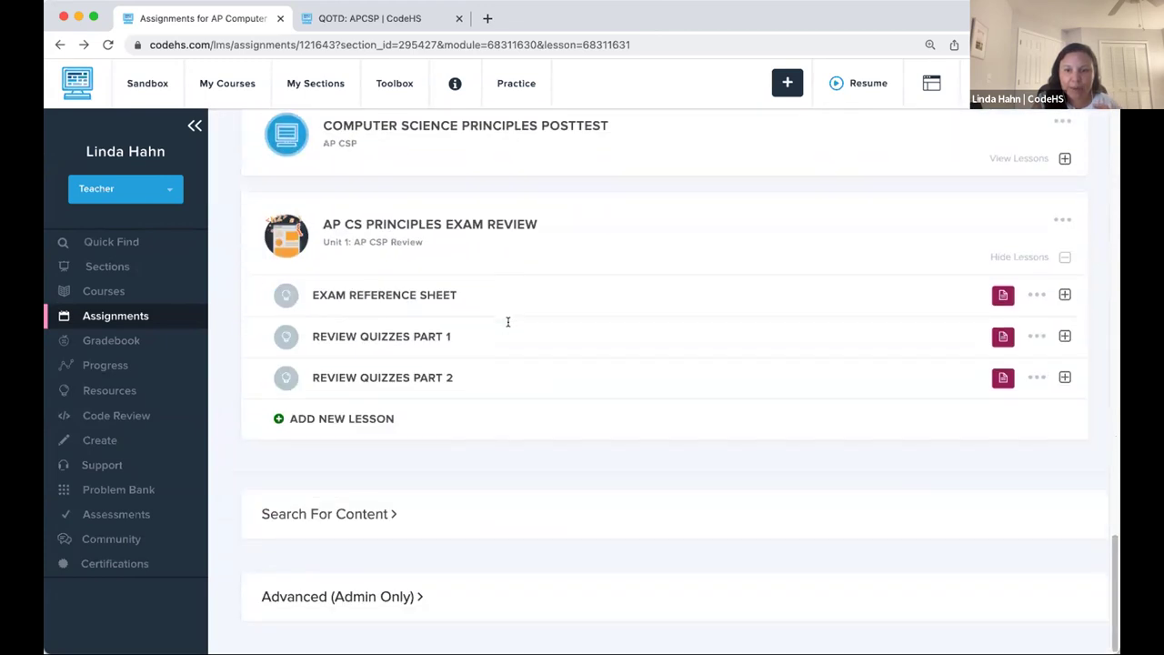
left_click(347, 514)
scroll(356, 482, "down", 3)
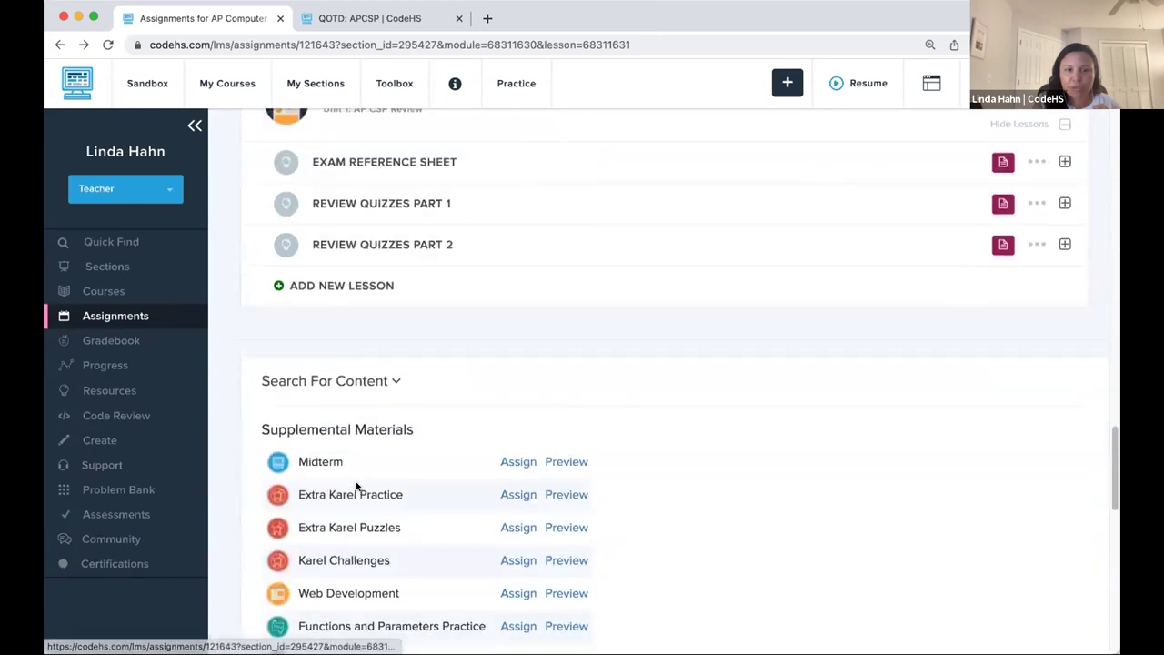
scroll(357, 487, "down", 7)
scroll(358, 484, "up", 2)
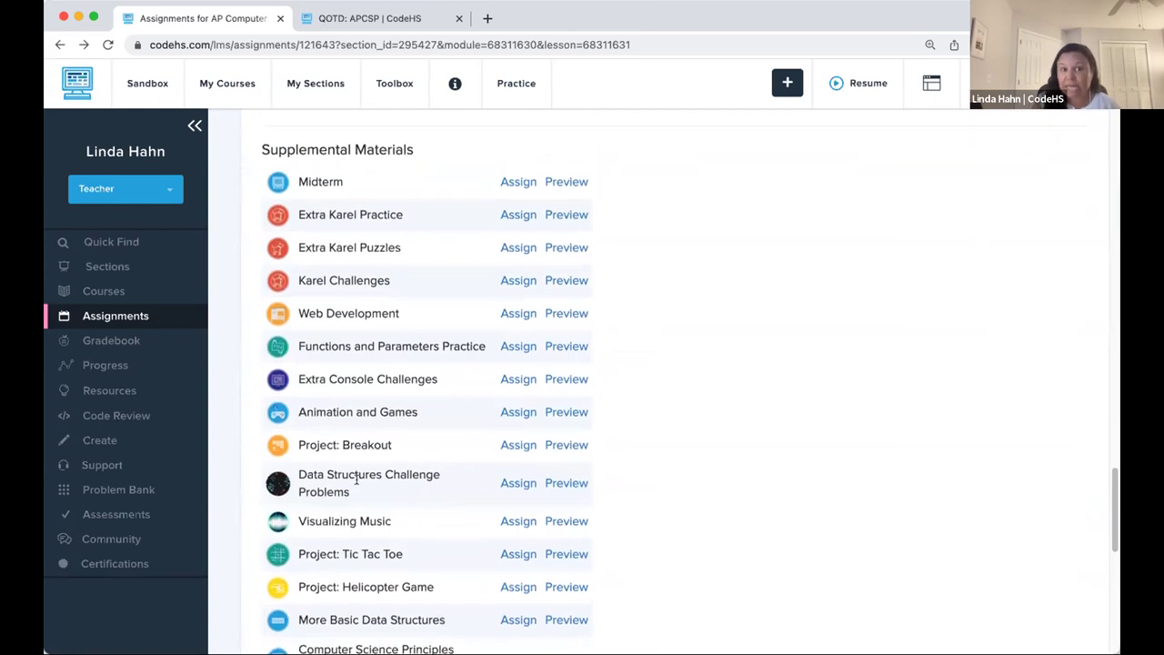
scroll(356, 479, "down", 1)
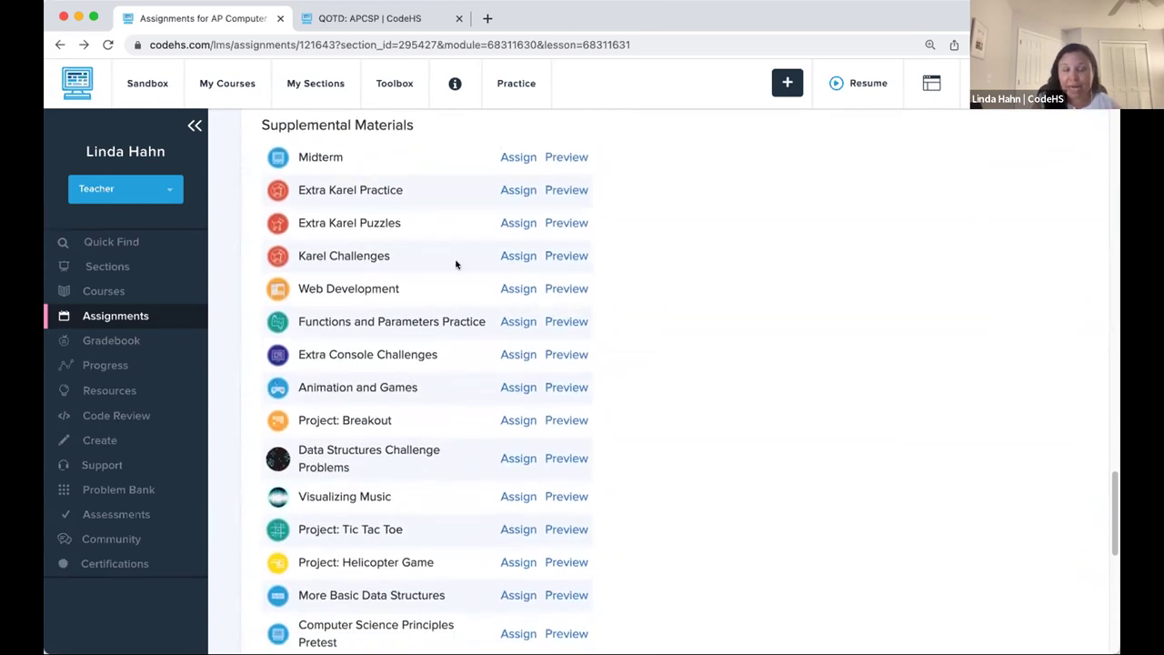
scroll(455, 263, "down", 1)
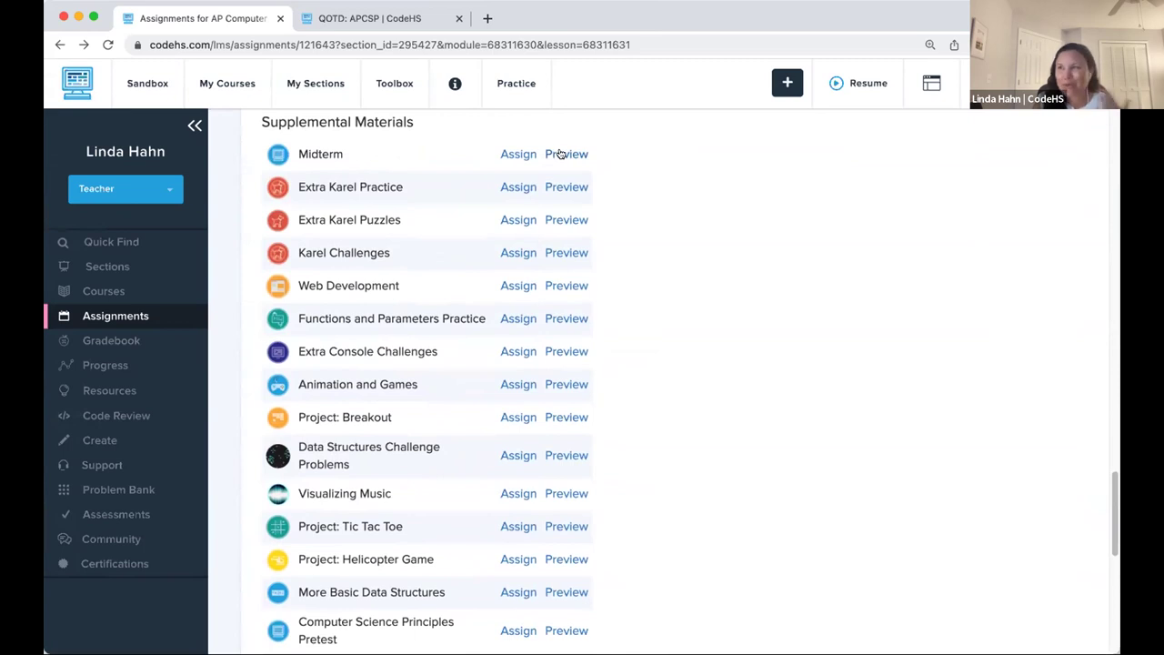
scroll(471, 370, "down", 5)
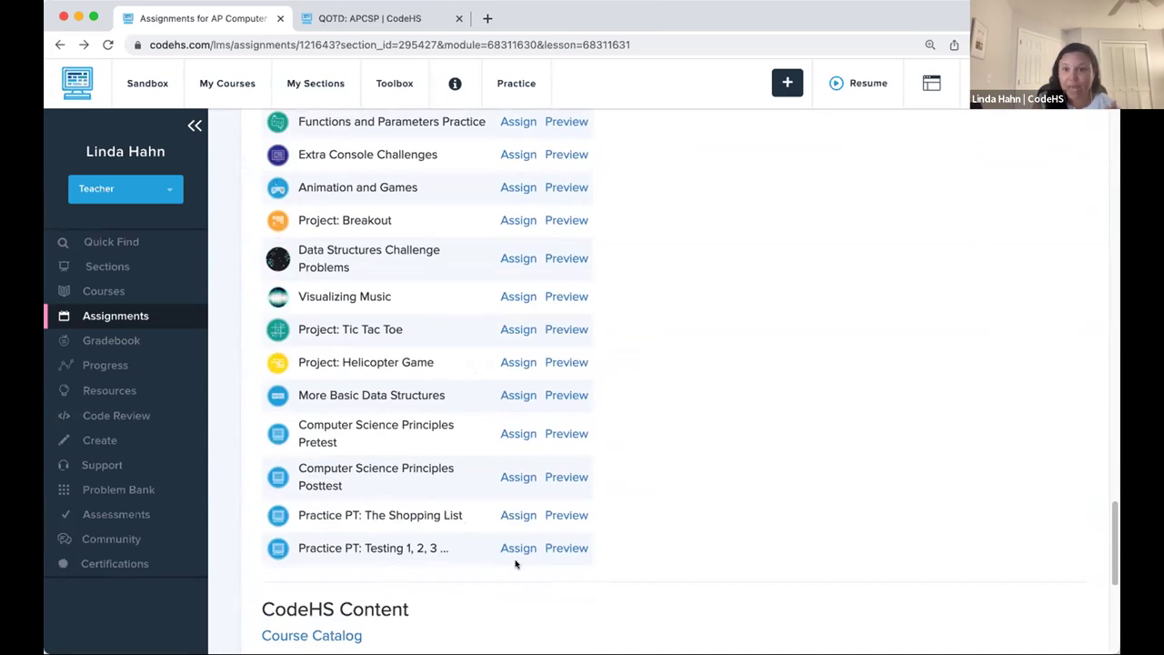
Step: Assign the Practice PT: The Shopping List module to AP CSP Demo Course with its default settings
left_click(517, 515)
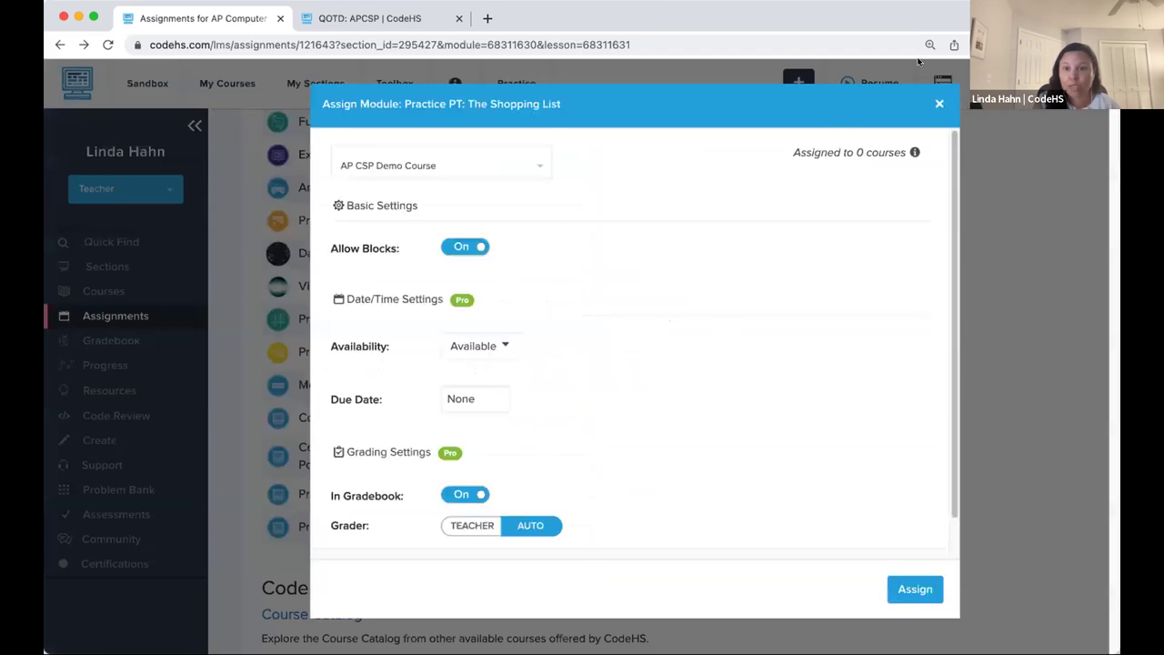
left_click(913, 589)
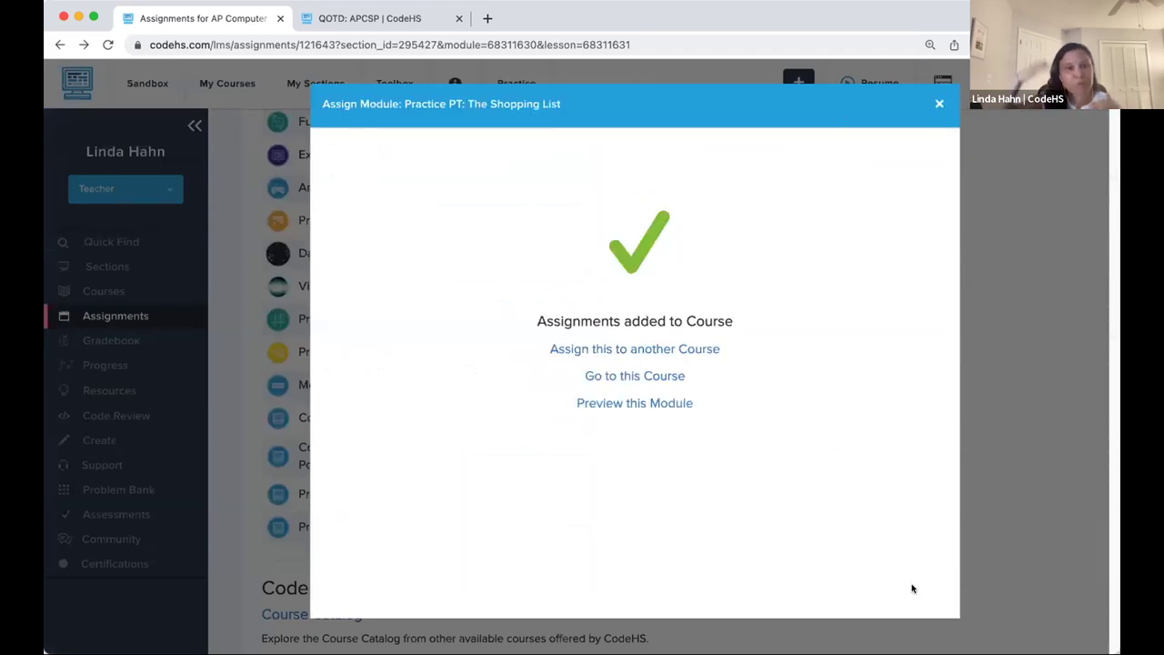
left_click(938, 105)
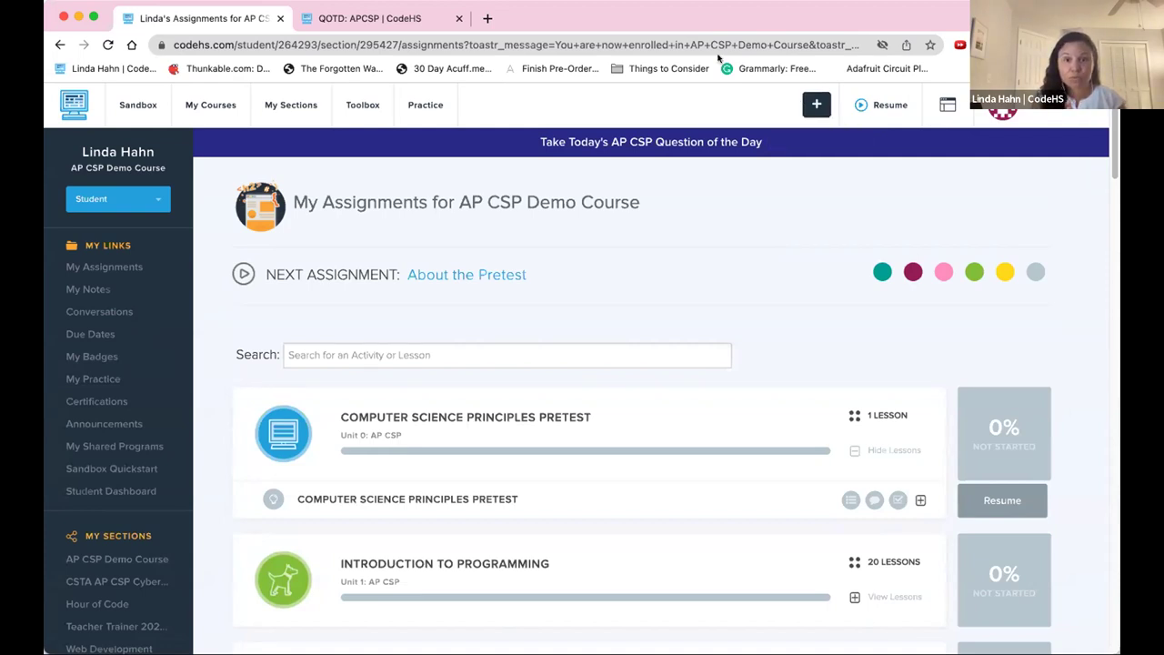
Step: Answer today's AP CSP Question of the Day with option B, number + 10, and view the Answer Distribution chart
left_click(601, 144)
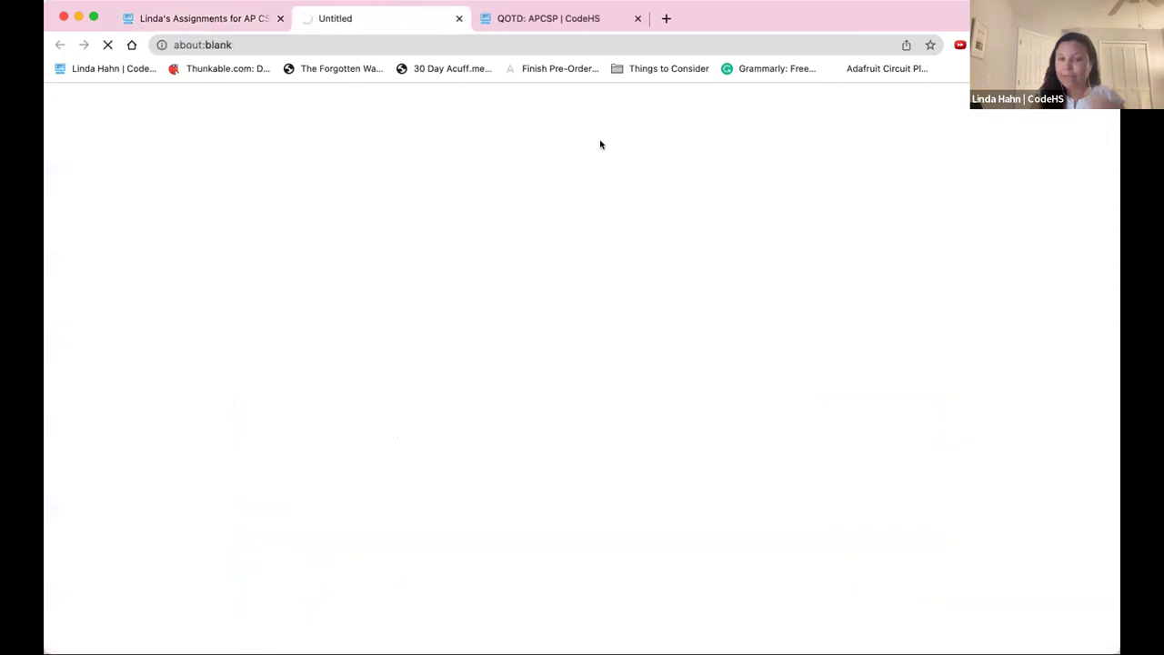
scroll(496, 418, "down", 2)
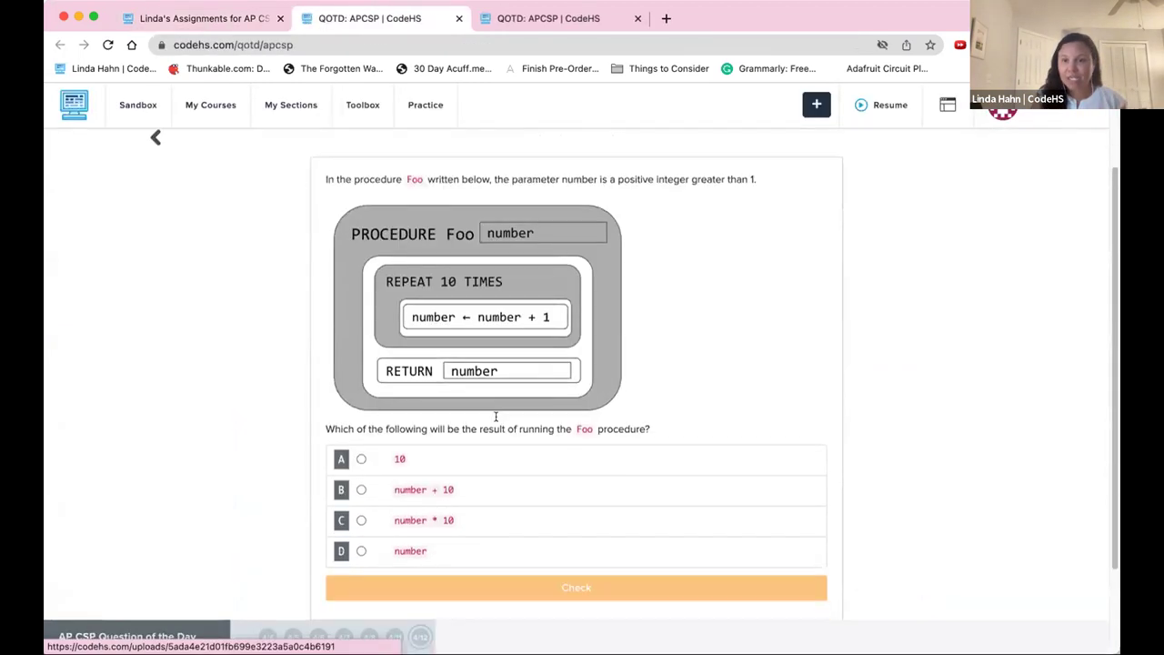
left_click(500, 465)
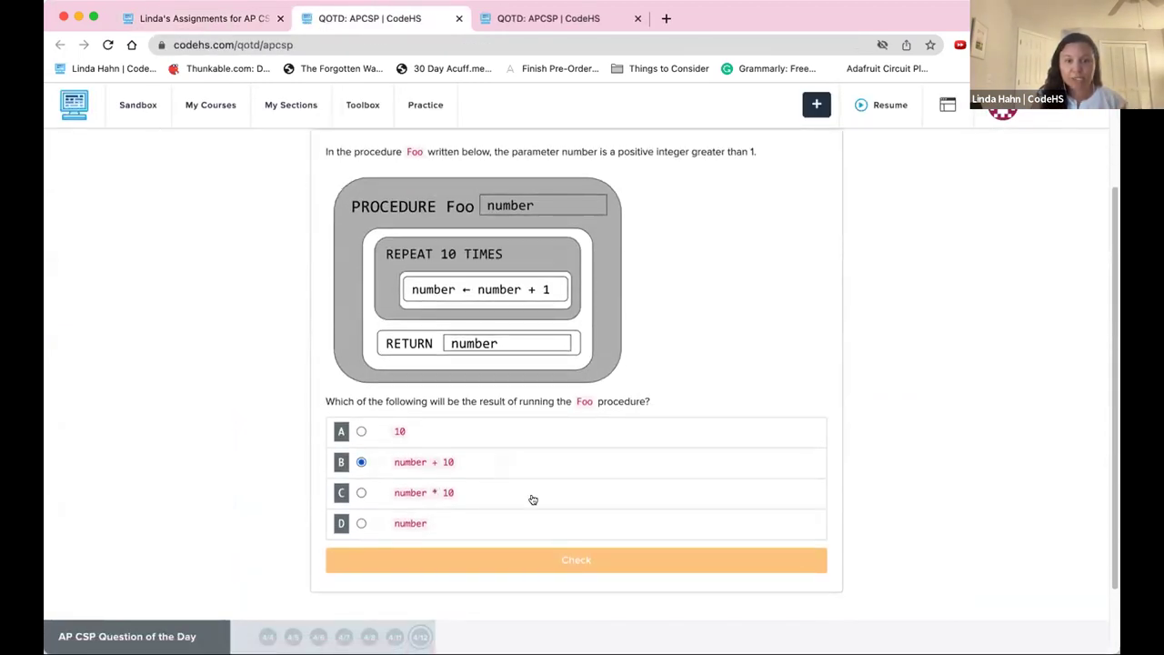
left_click(573, 560)
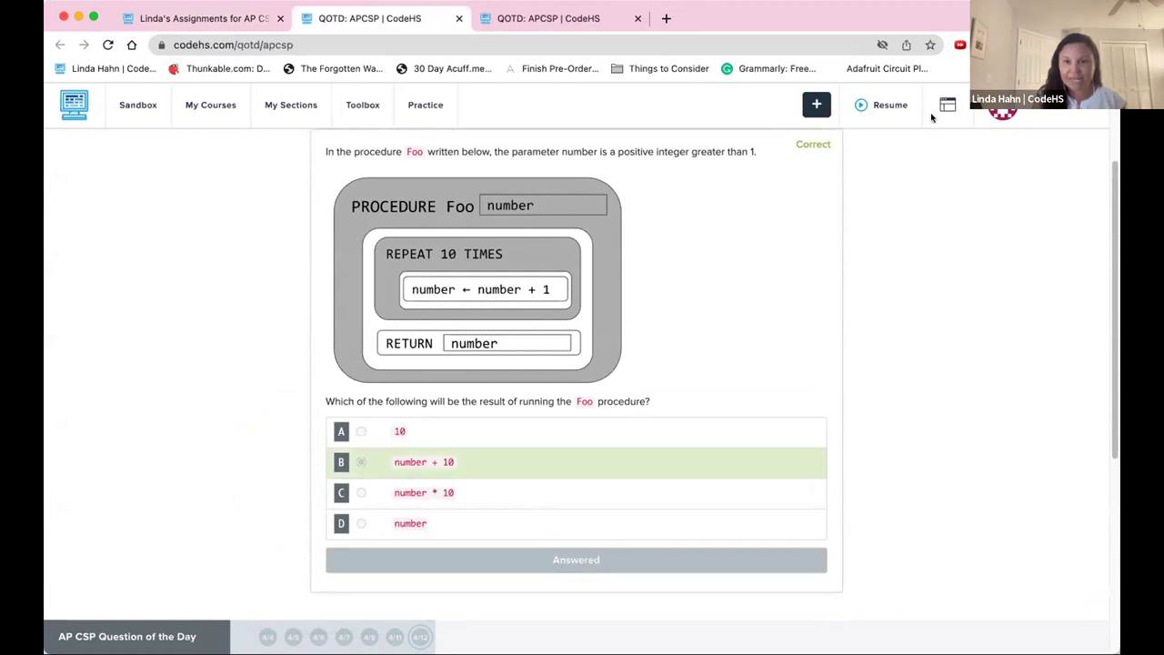
scroll(723, 317, "up", 1)
scroll(723, 317, "up", 3)
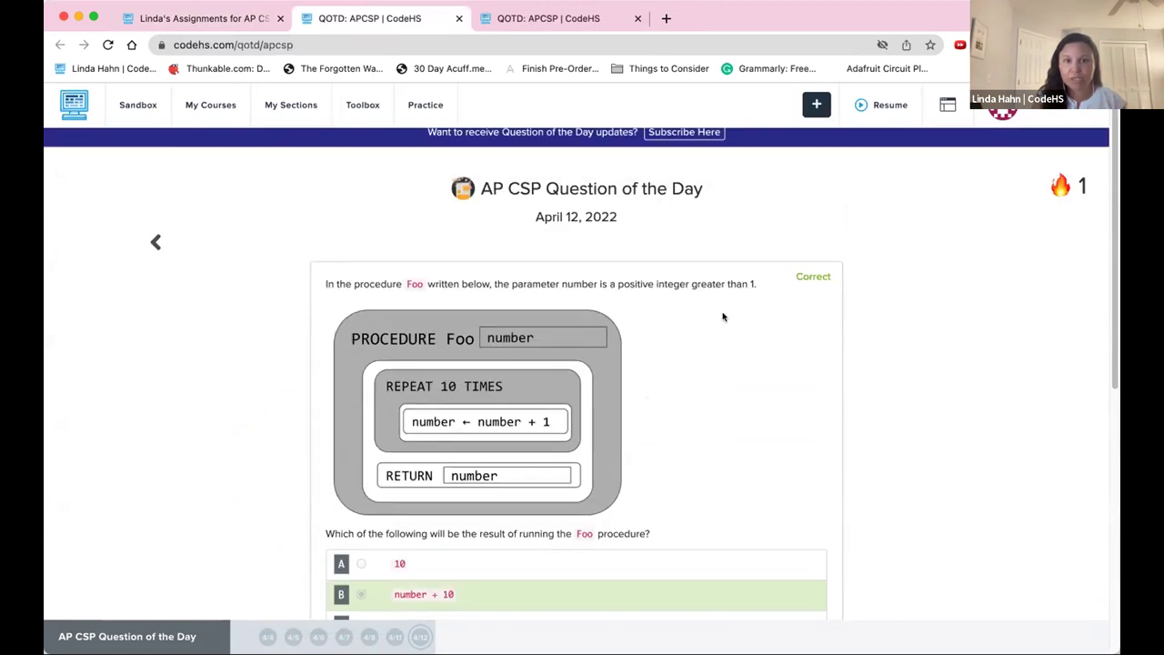
scroll(723, 316, "down", 3)
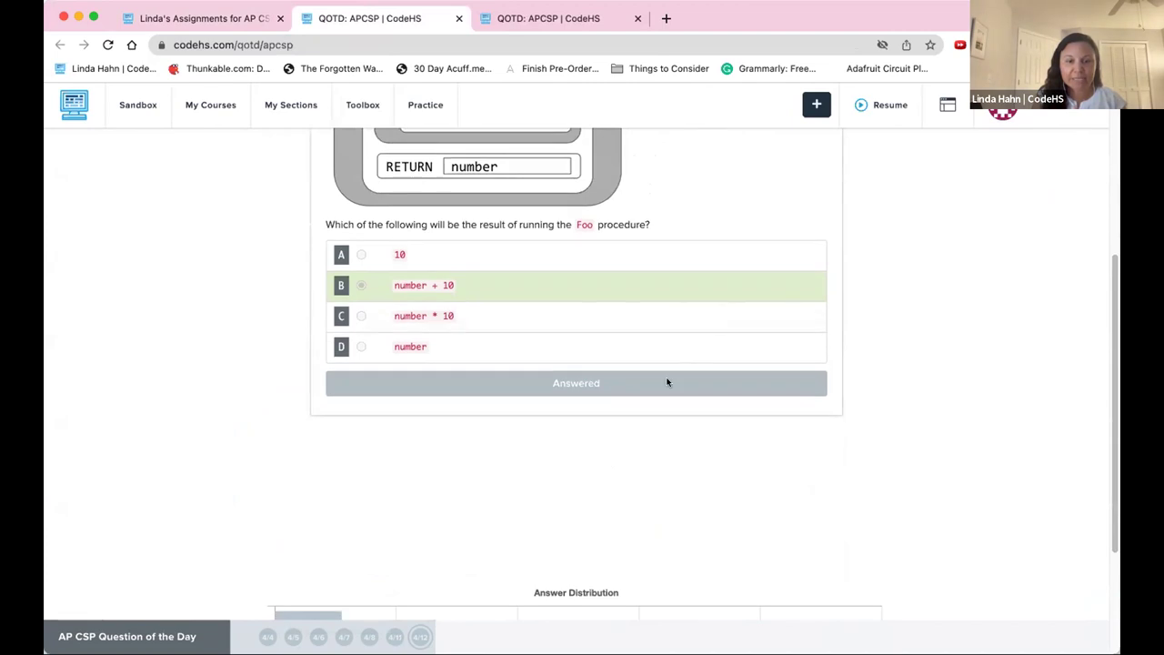
scroll(666, 382, "down", 4)
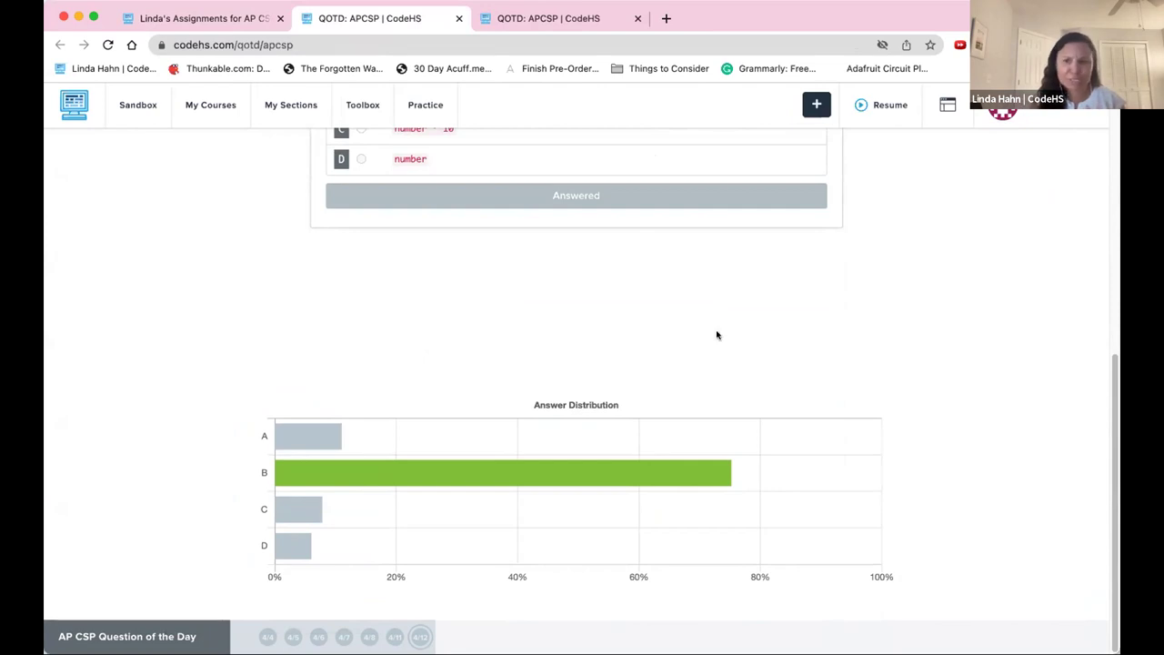
Step: Show how the Question of the Day banner on the student assignments page relates to the AP CSP Question of the Day page
key("super+1")
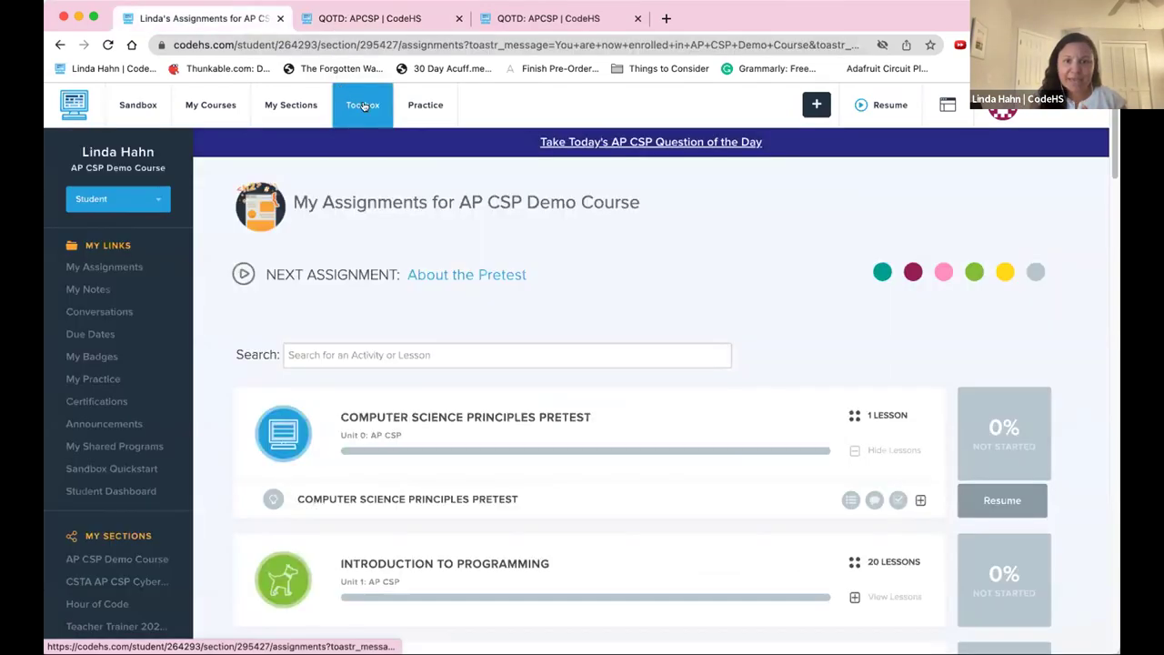
left_click(366, 20)
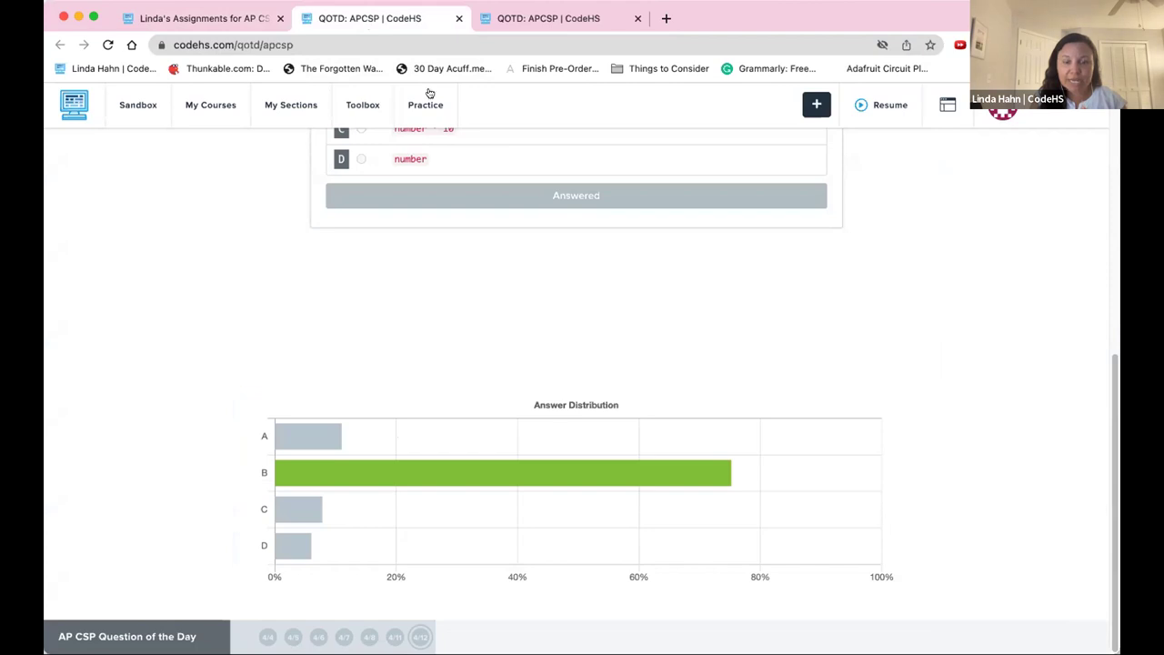
left_click(531, 20)
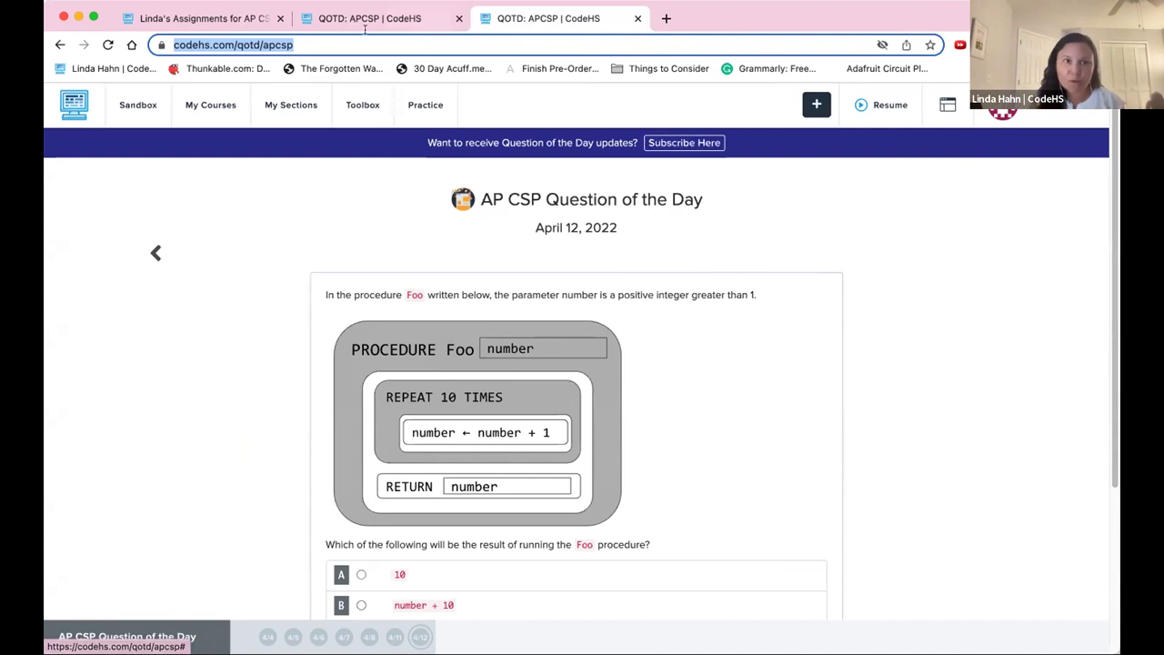
left_click(200, 18)
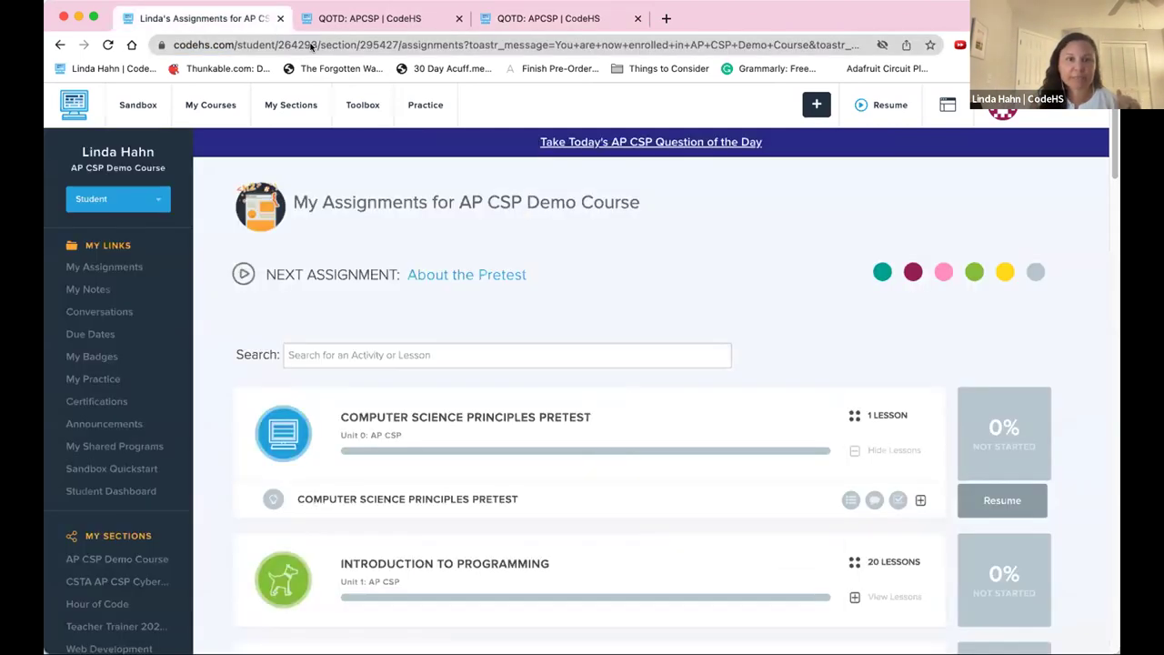
left_click(630, 144)
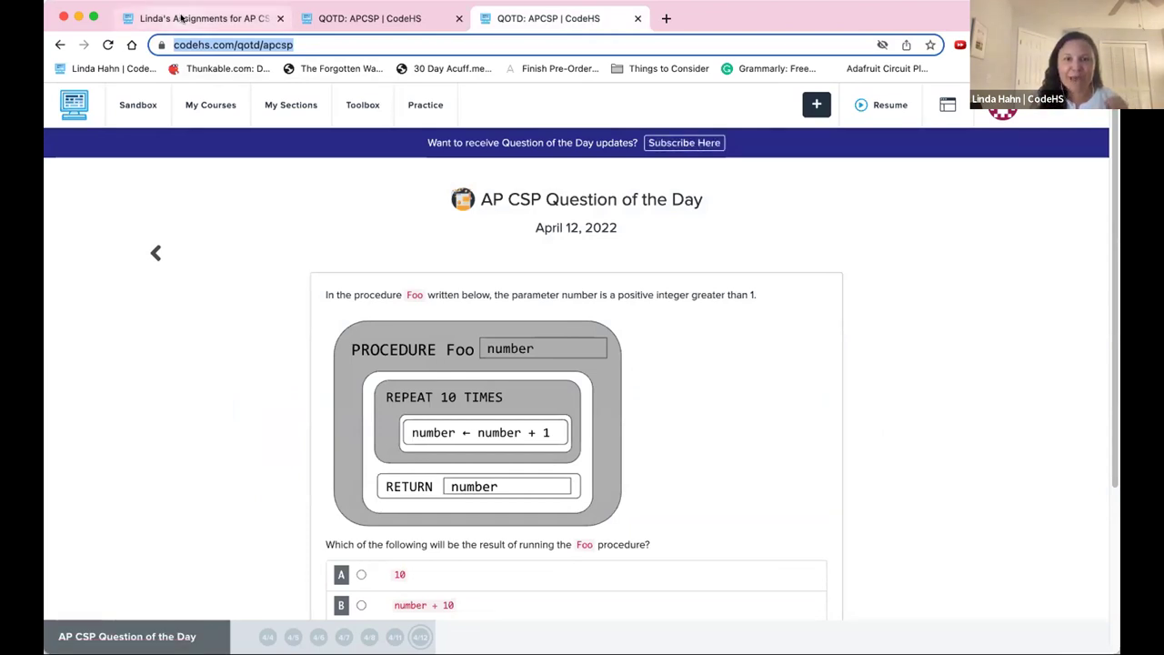
left_click(201, 19)
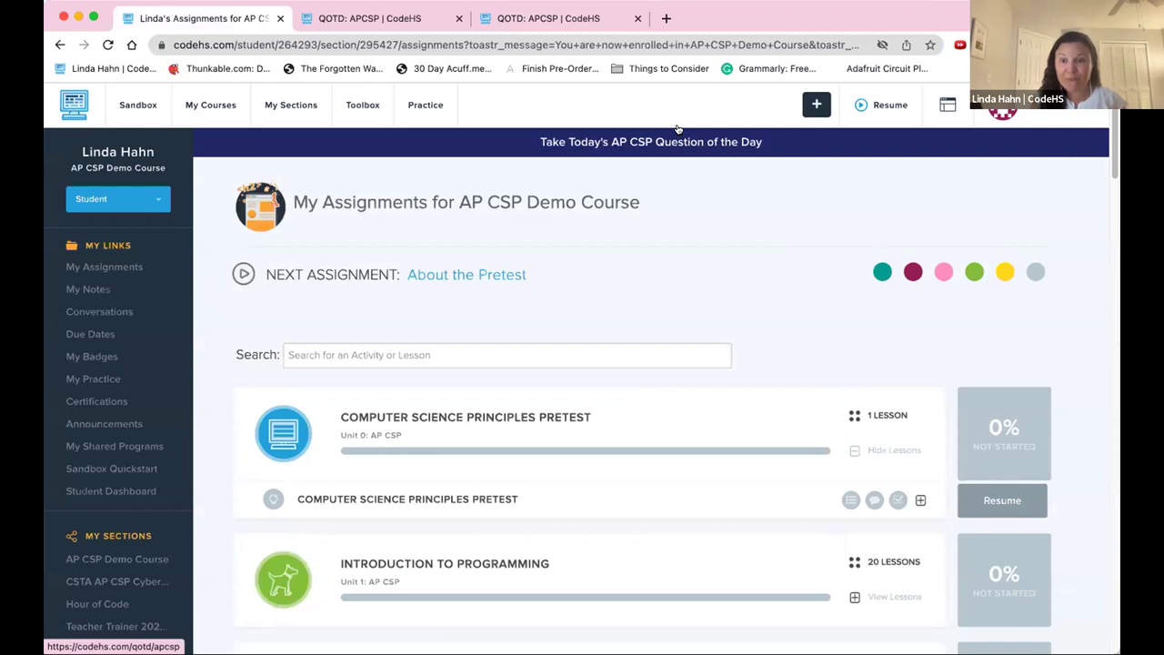
left_click(678, 142)
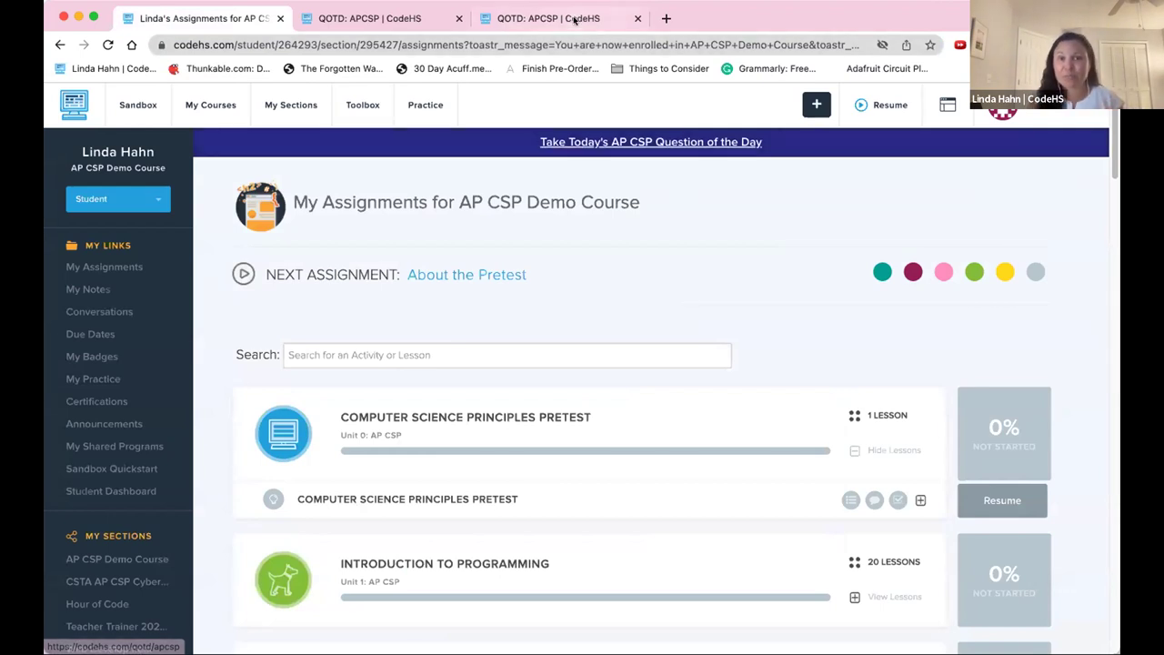